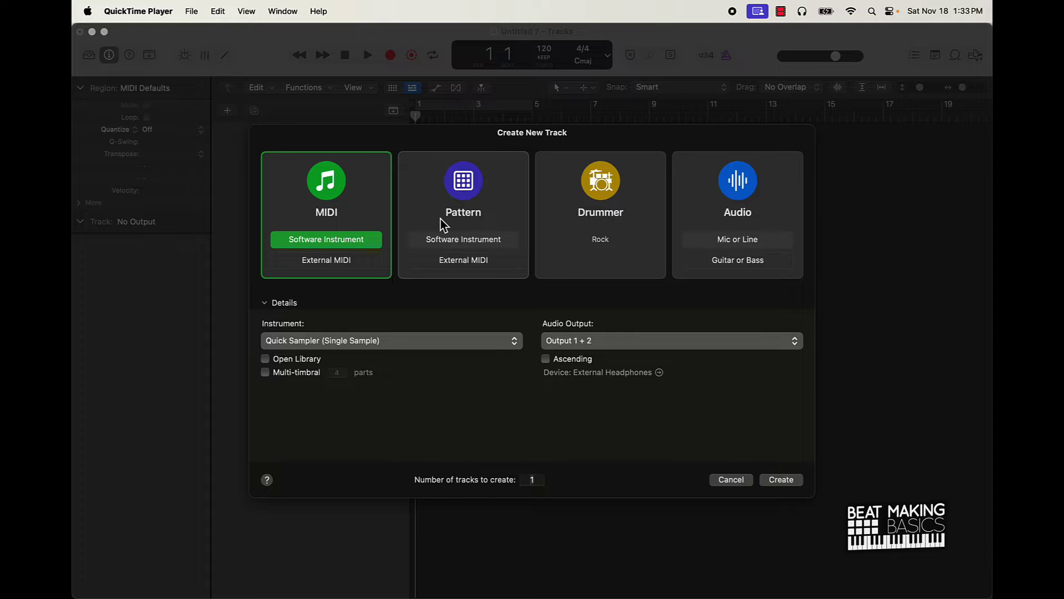
# Create a Quick Sampler track loaded with the Clap Trap preset.
pyautogui.click(303, 346)
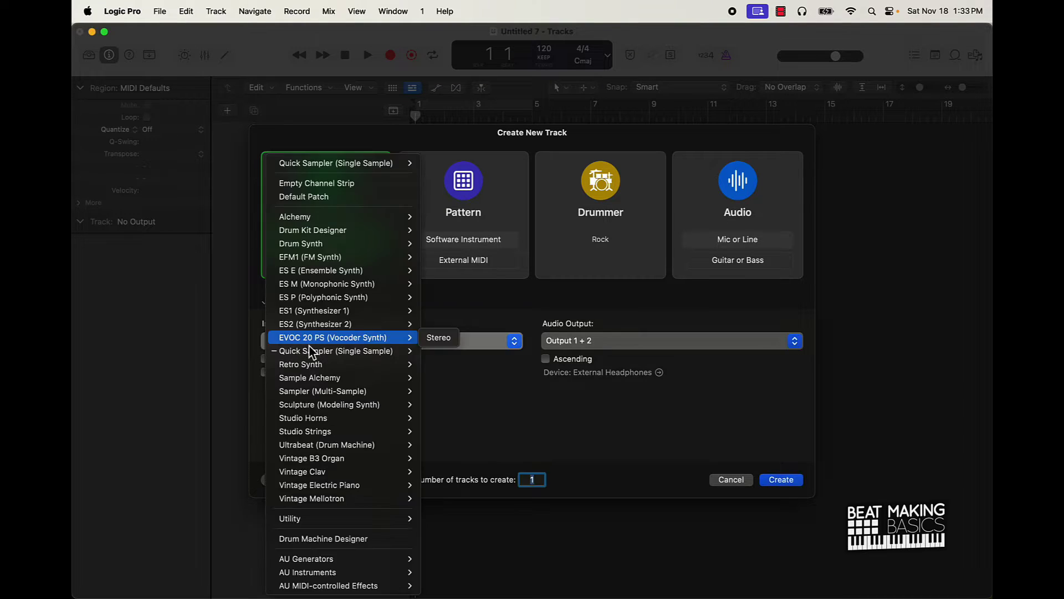
pyautogui.click(523, 411)
pyautogui.click(793, 480)
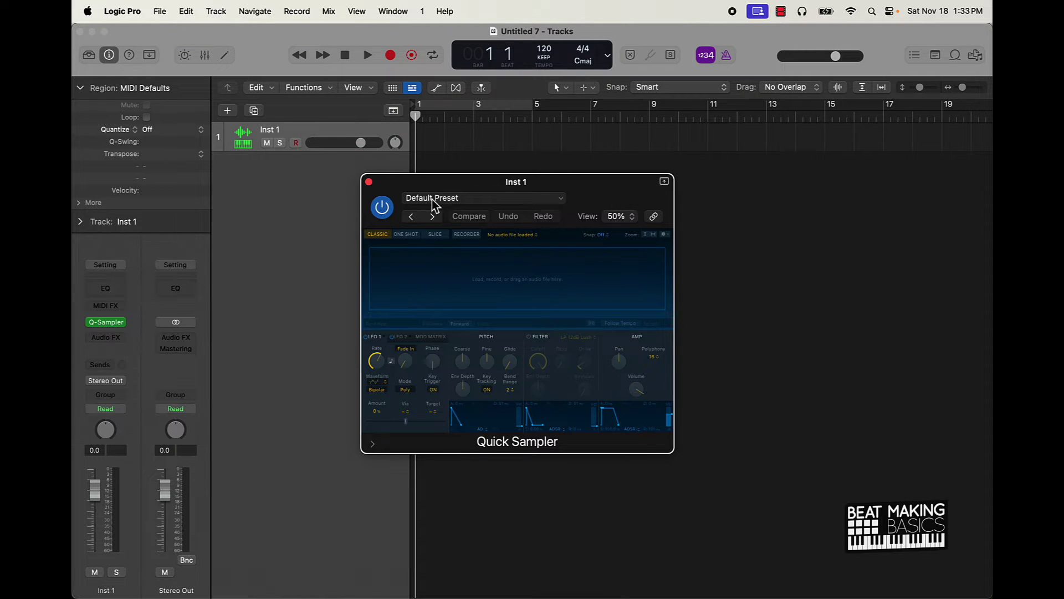
pyautogui.click(442, 200)
pyautogui.click(626, 187)
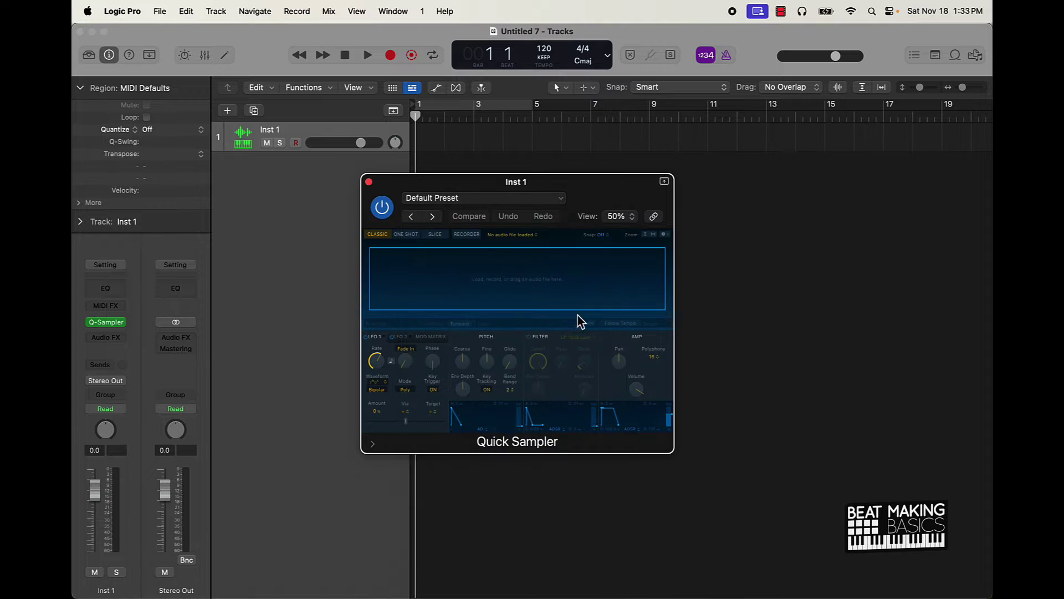
pyautogui.click(432, 197)
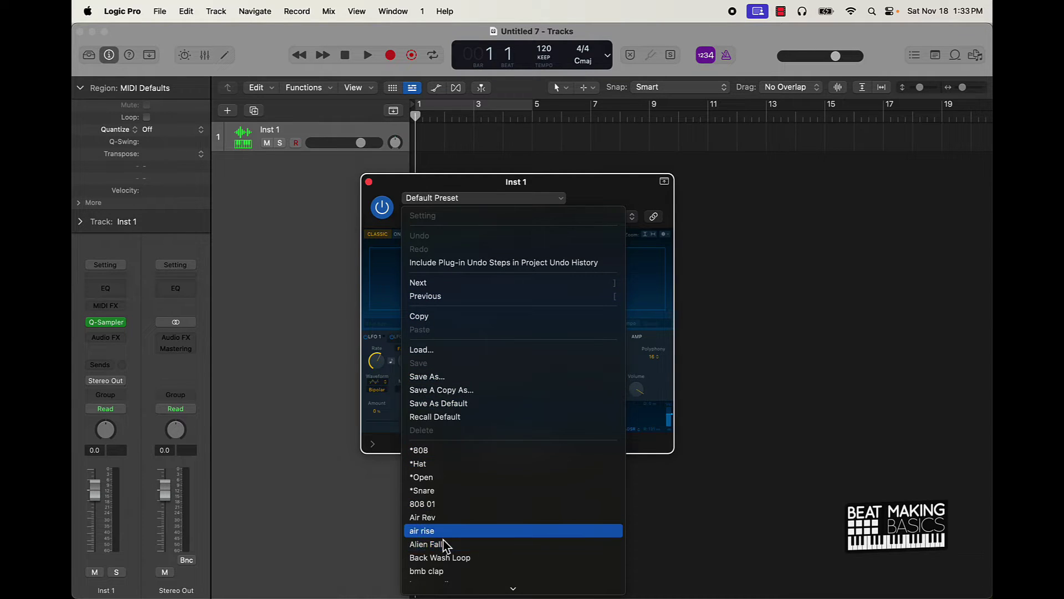
pyautogui.scroll(-5, 444, 546)
pyautogui.scroll(-10, 443, 541)
pyautogui.scroll(15, 442, 530)
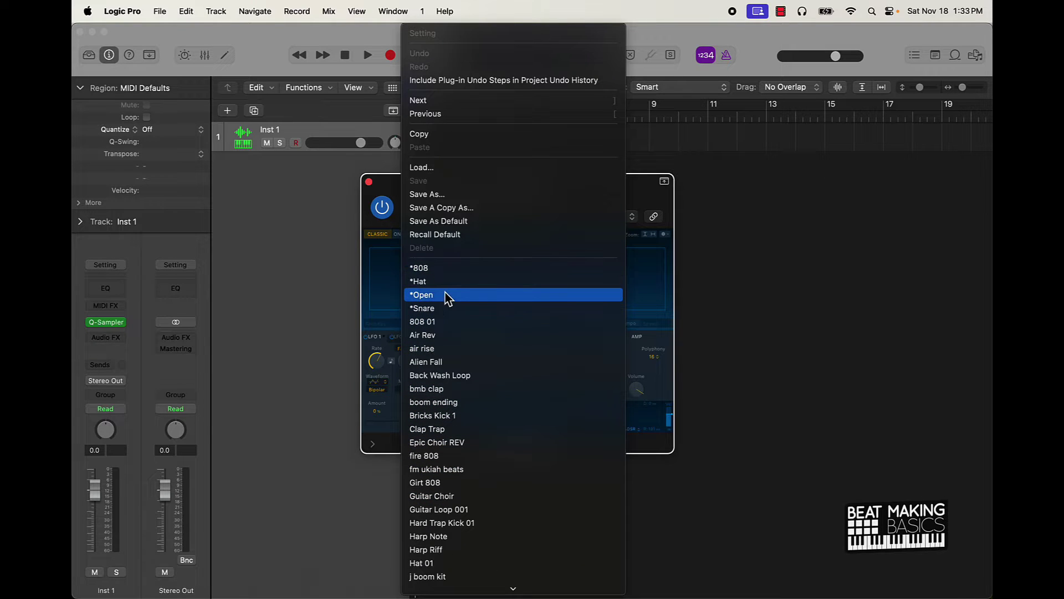
pyautogui.click(449, 432)
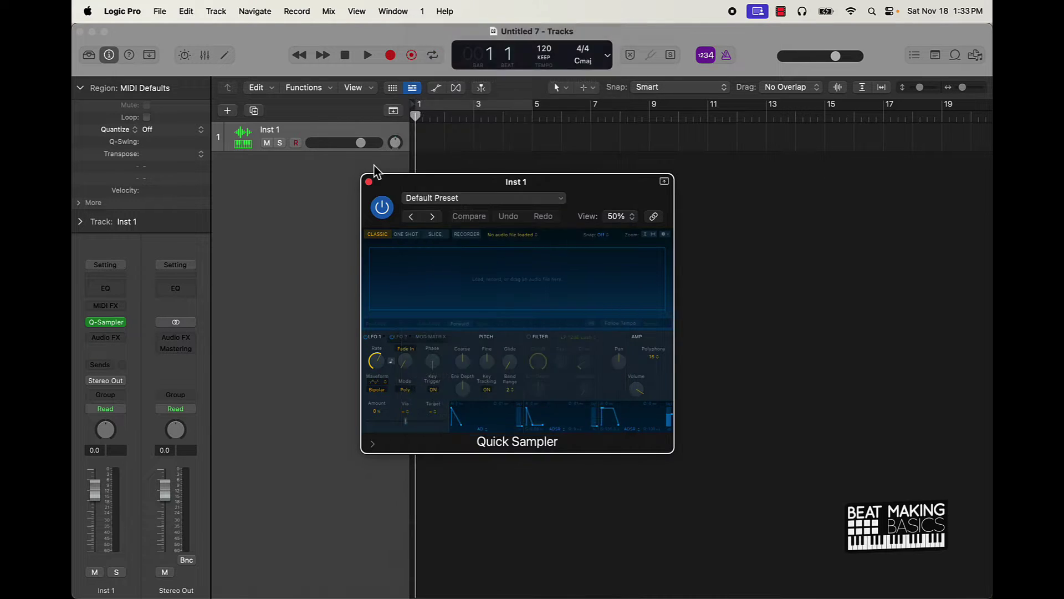
pyautogui.click(368, 181)
# Loop bars 1–5 and place a clap on step 9 in the Step Sequencer.
pyautogui.click(483, 106)
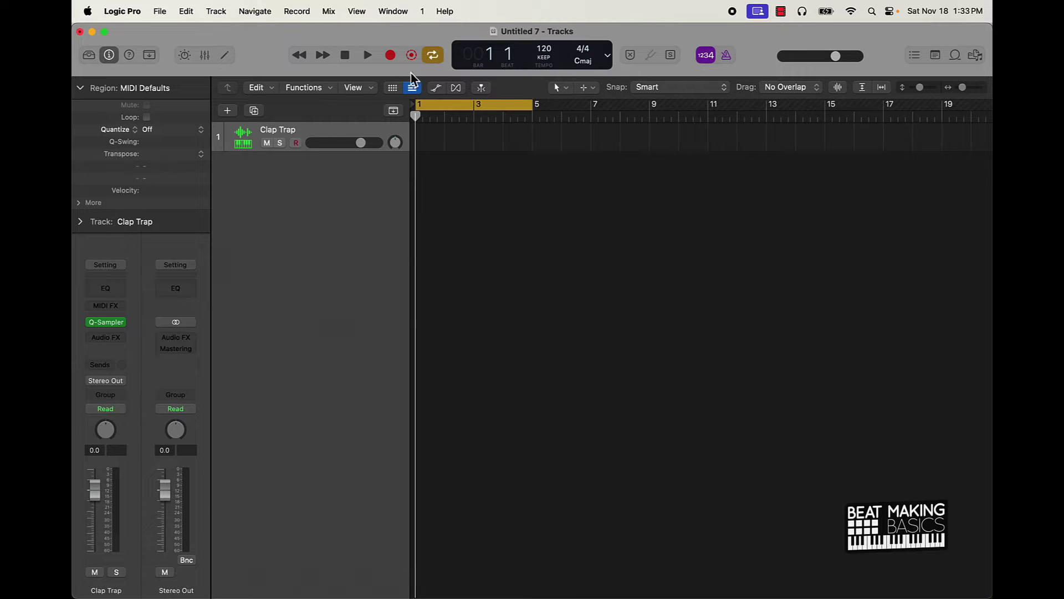
pyautogui.press('e')
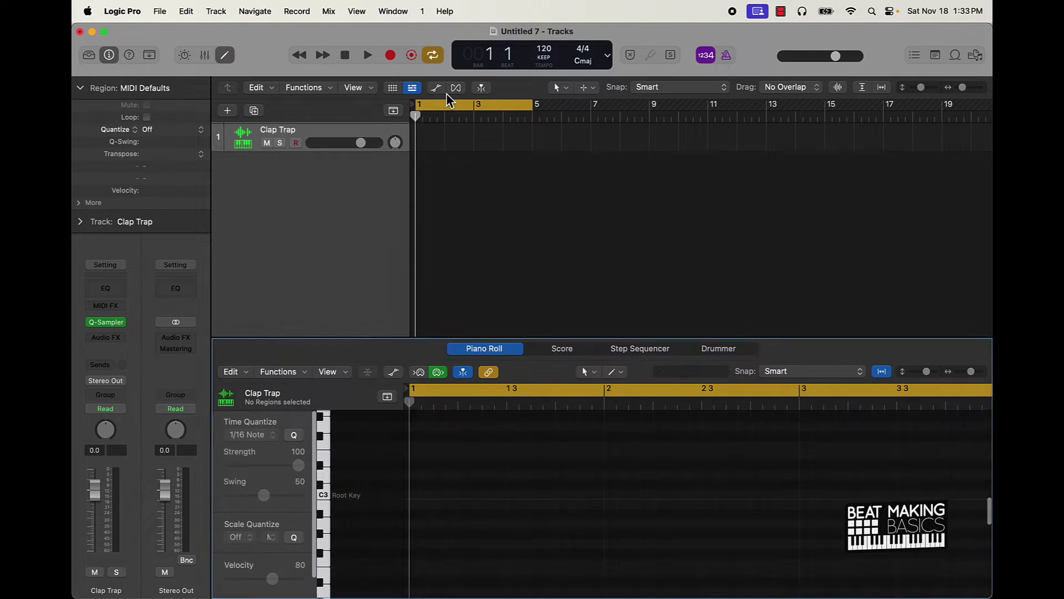
pyautogui.click(635, 349)
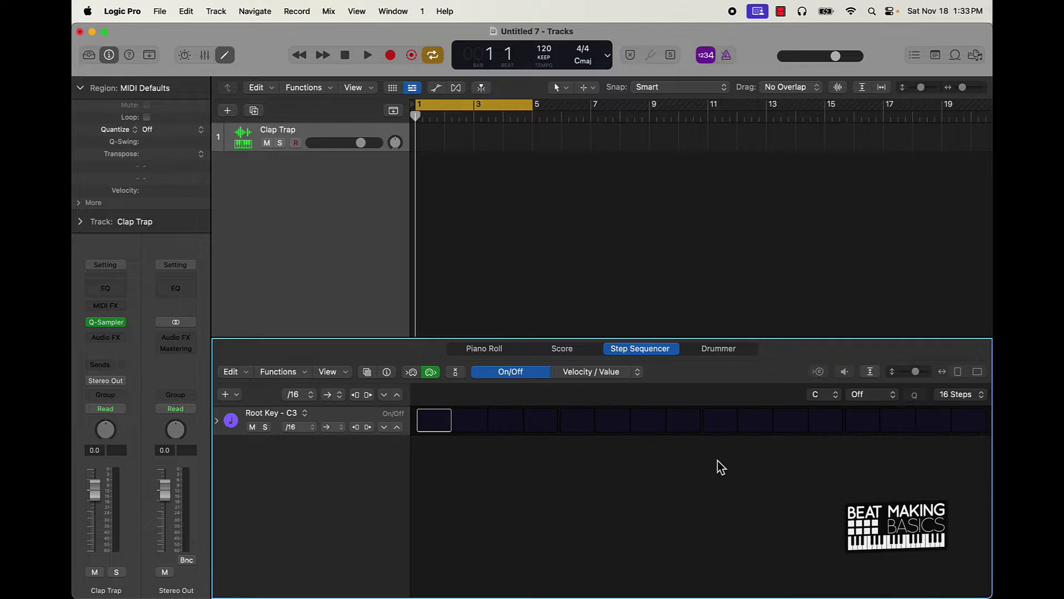
pyautogui.click(714, 427)
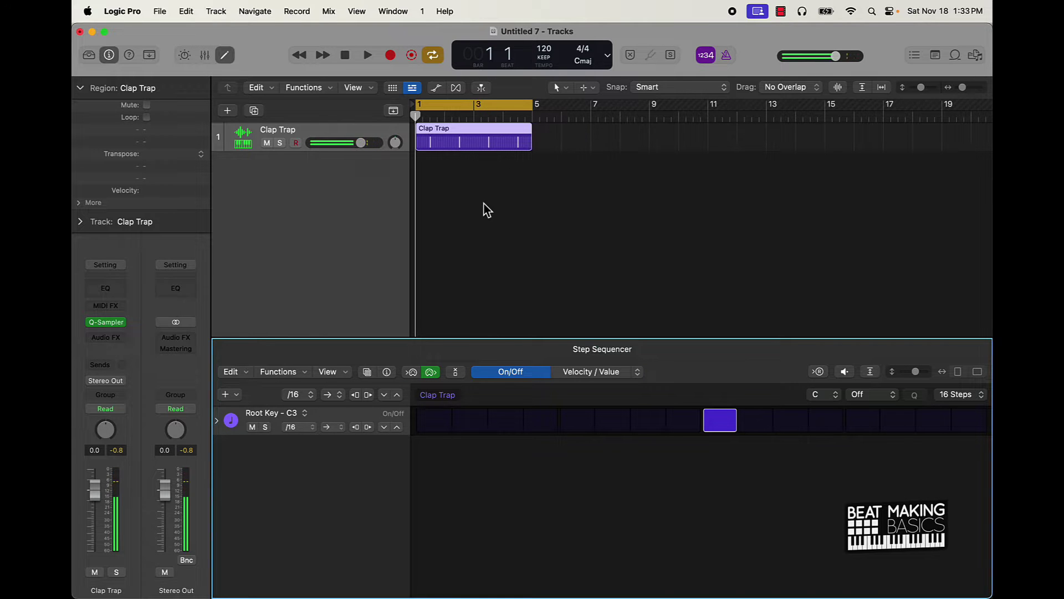
# Add another Quick Sampler track loaded with the *Hat preset.
pyautogui.click(227, 111)
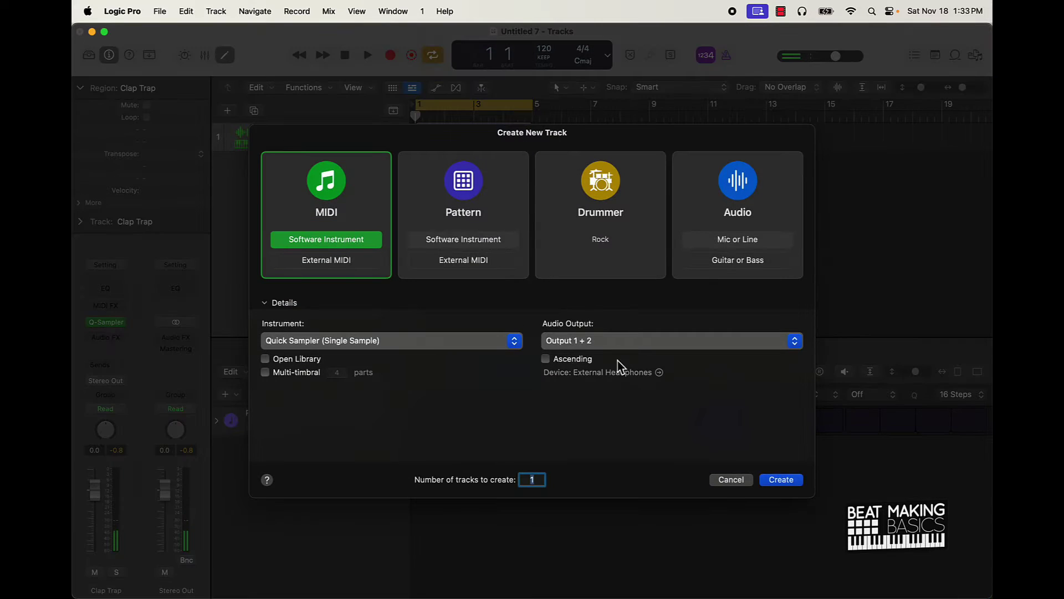
pyautogui.click(790, 481)
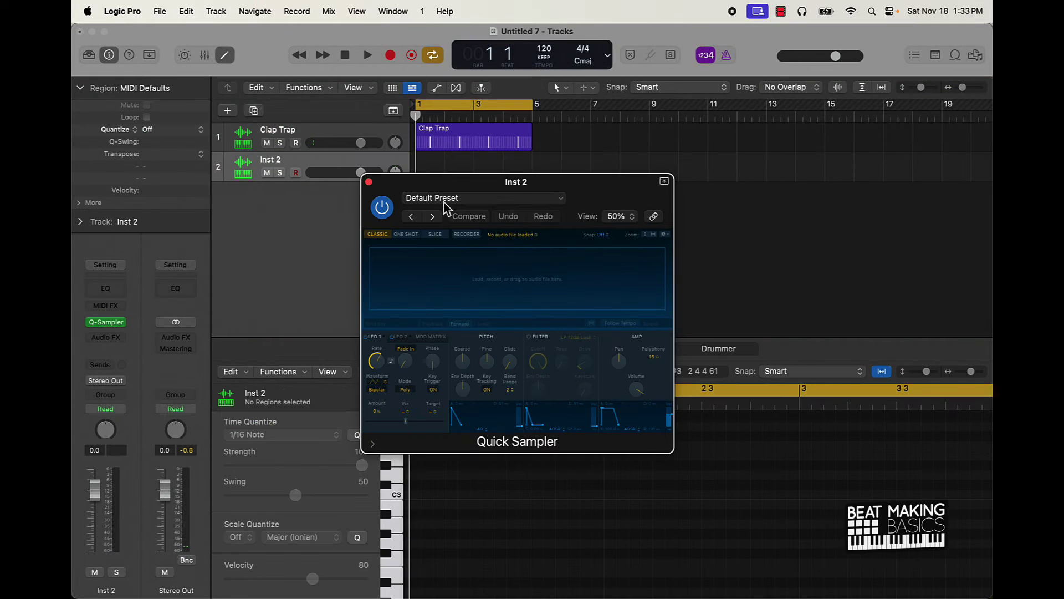
pyautogui.click(452, 198)
pyautogui.click(436, 464)
pyautogui.click(369, 182)
# In the Step Sequencer, add hat hits on odd steps 1 through 15.
pyautogui.click(638, 349)
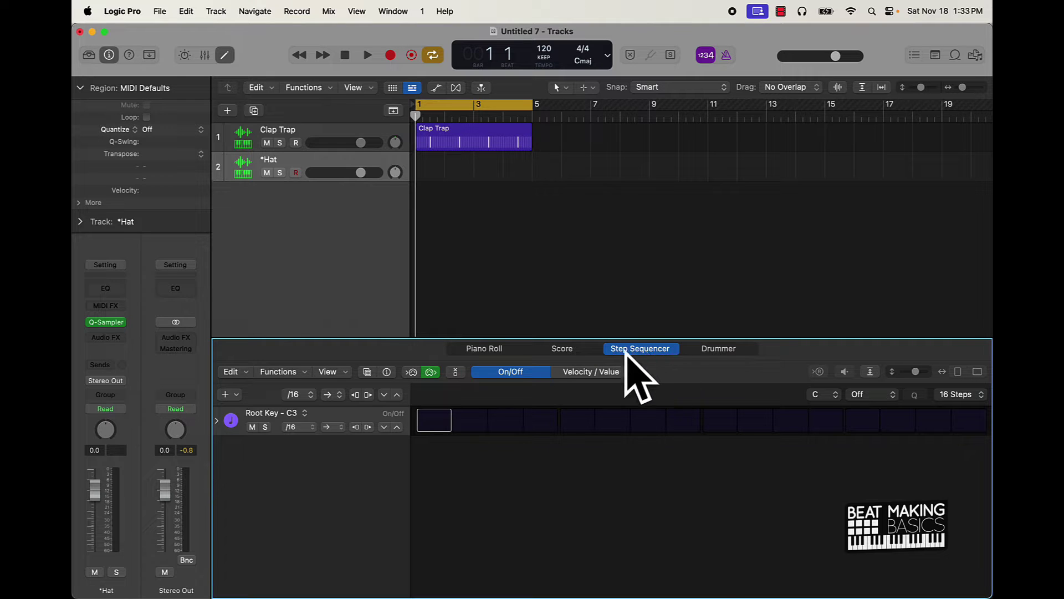
pyautogui.click(448, 426)
pyautogui.click(505, 424)
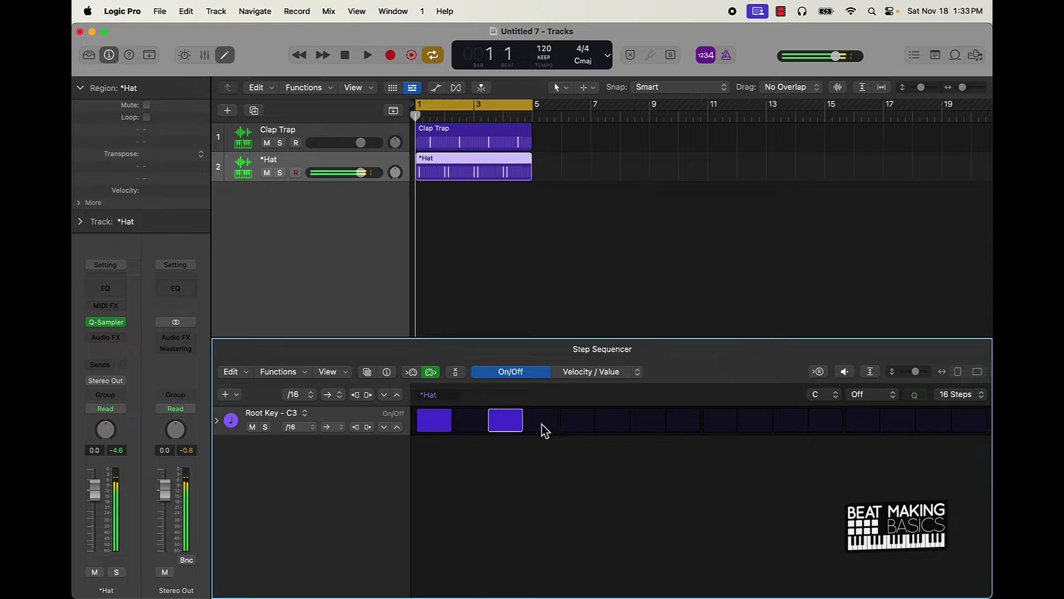
pyautogui.click(577, 424)
pyautogui.click(648, 424)
pyautogui.click(719, 424)
pyautogui.click(791, 424)
pyautogui.click(862, 424)
pyautogui.click(932, 424)
# Lengthen the hat pattern to 64 steps and add two extra roll hits while playing.
pyautogui.click(962, 394)
pyautogui.click(961, 469)
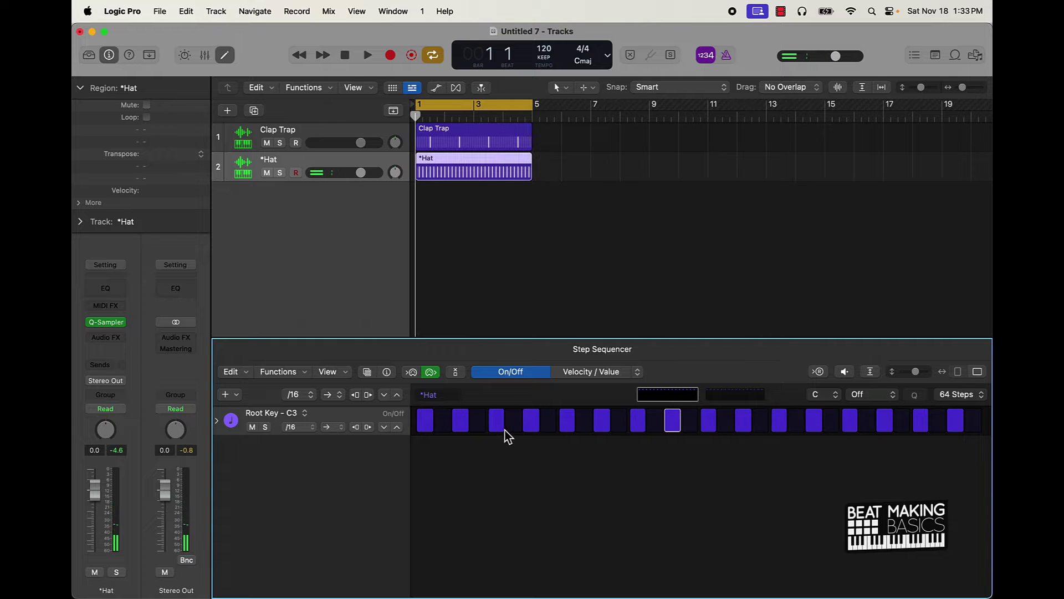
pyautogui.press('space')
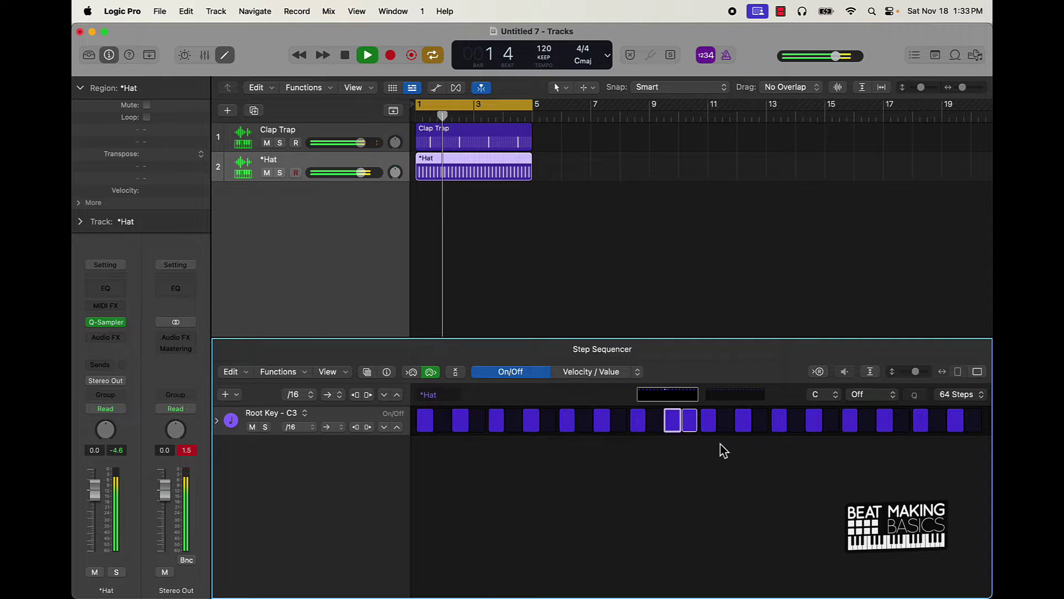
pyautogui.click(659, 424)
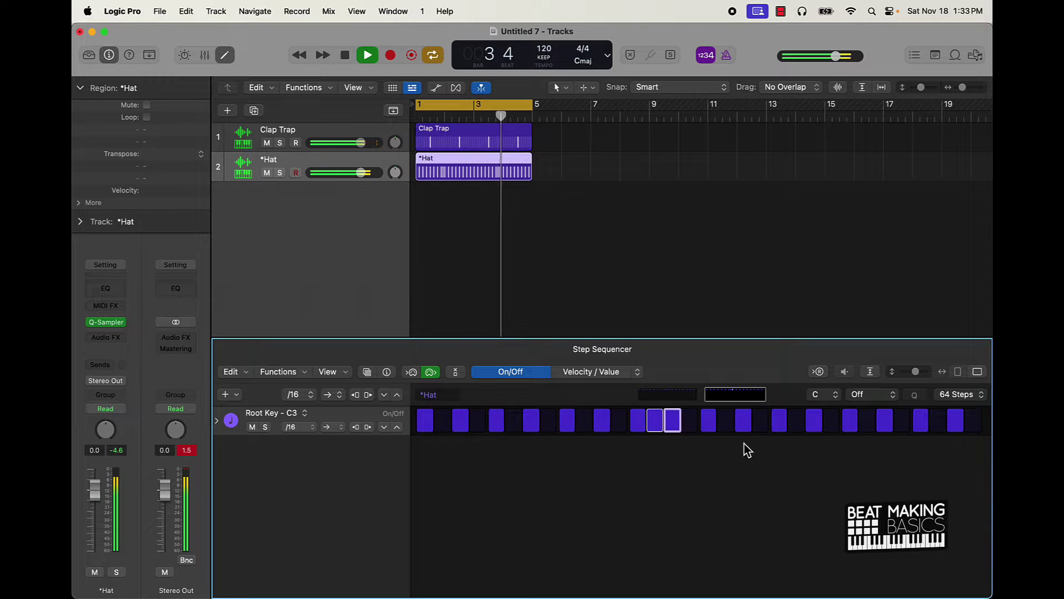
pyautogui.click(936, 426)
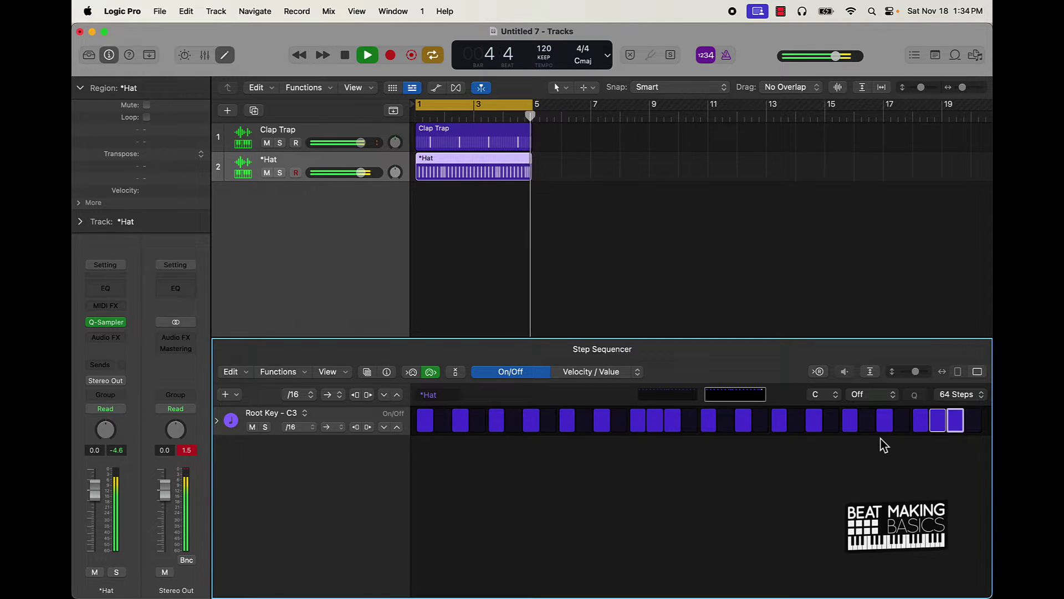
pyautogui.click(627, 233)
# Add a third Quick Sampler track loaded with the Bricks Kick 1 preset.
pyautogui.press('space')
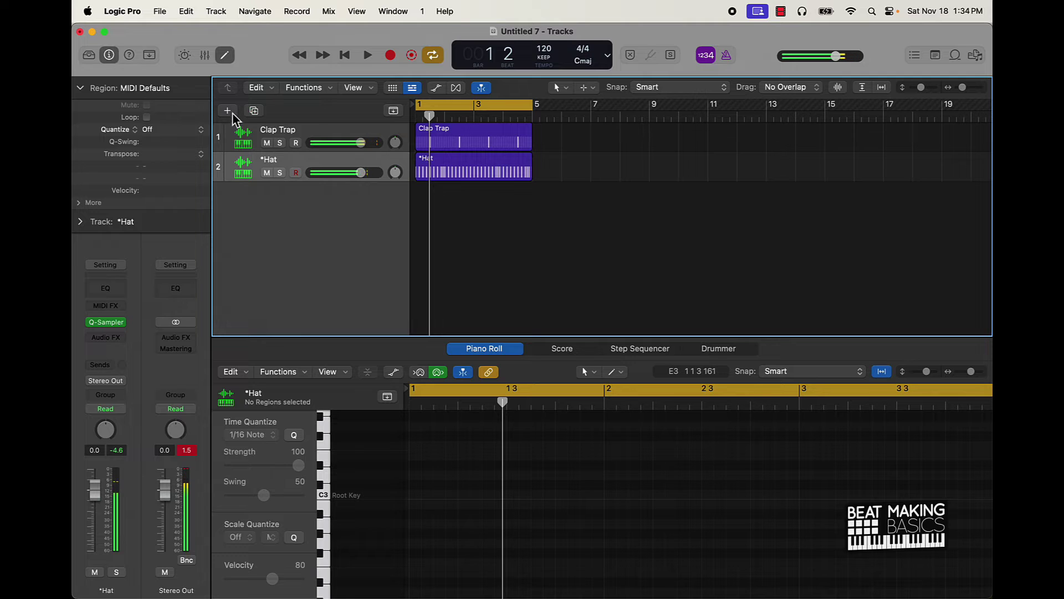
pyautogui.click(228, 111)
pyautogui.click(782, 480)
pyautogui.click(458, 200)
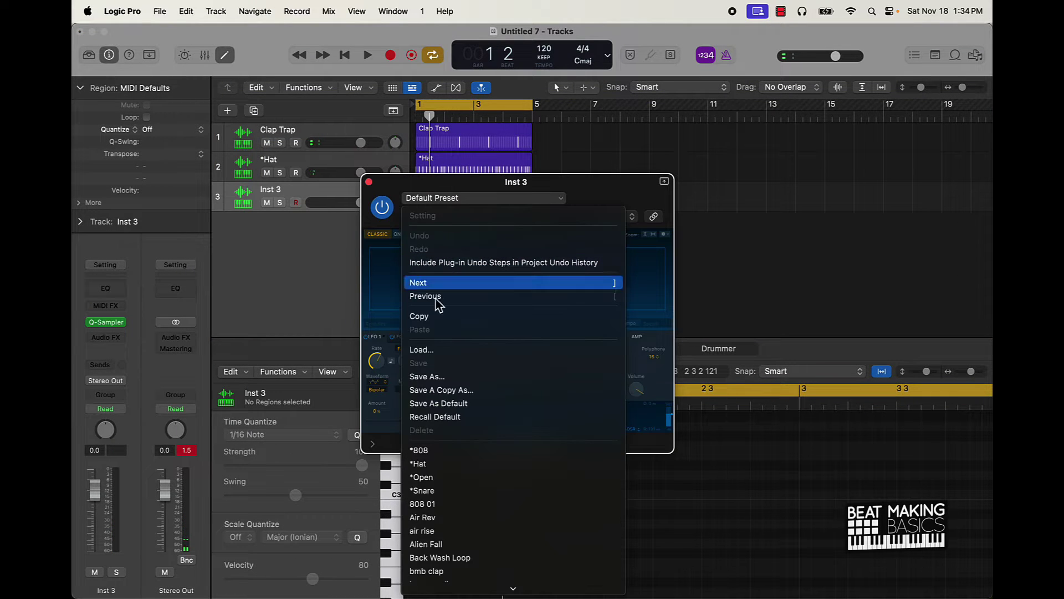
pyautogui.scroll(-5, 437, 485)
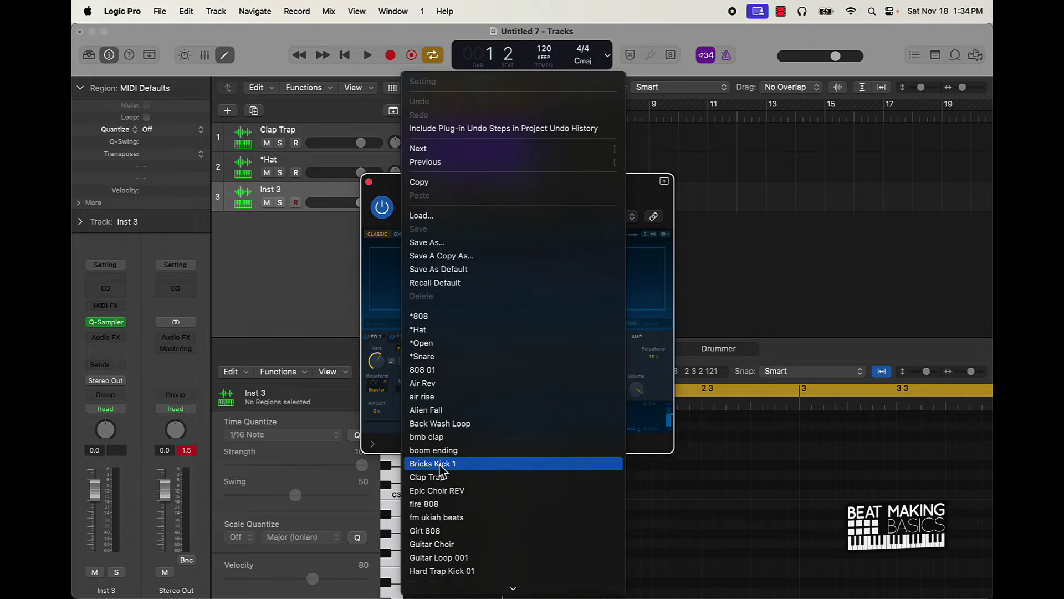
pyautogui.click(440, 464)
pyautogui.click(369, 182)
# Put a kick on step 1 and set the kick pattern to 32 steps.
pyautogui.click(641, 348)
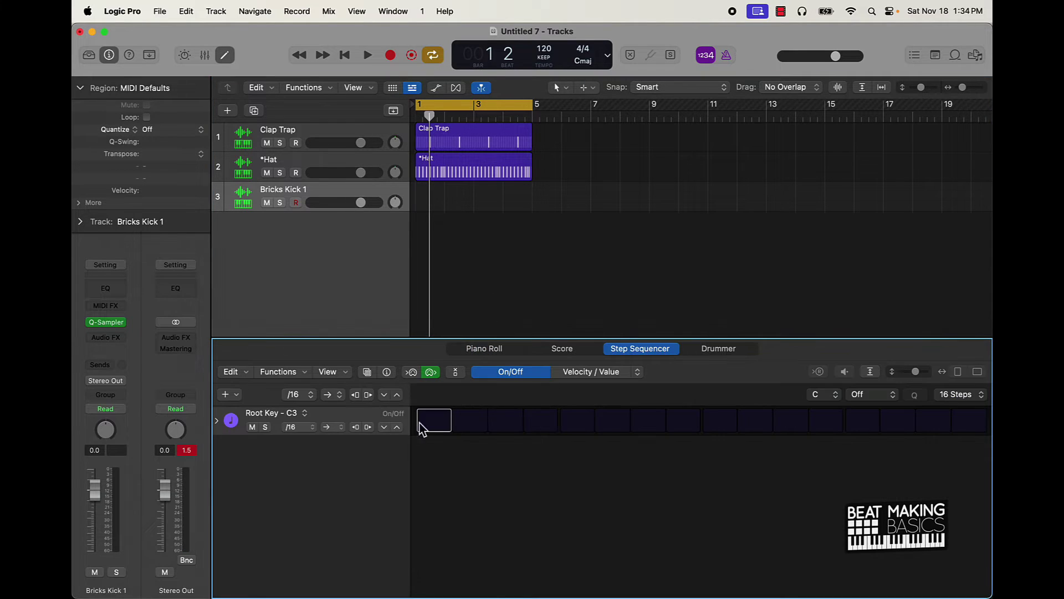
pyautogui.click(422, 427)
pyautogui.press('space')
pyautogui.click(958, 394)
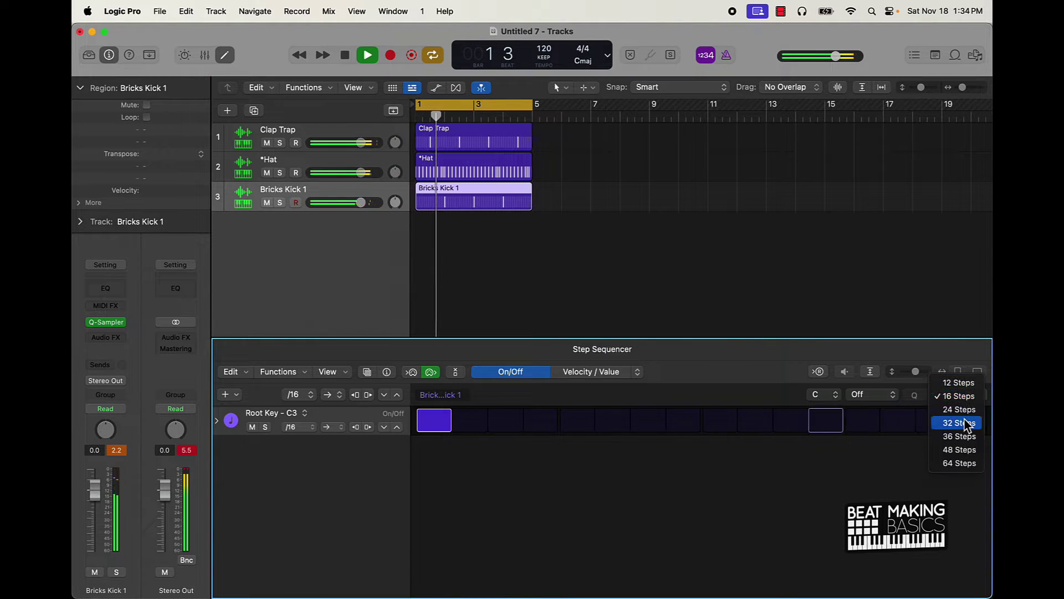
pyautogui.click(964, 423)
# Refine the kick hits, removing step 17 and adding a later kick, then play the beat.
pyautogui.click(962, 421)
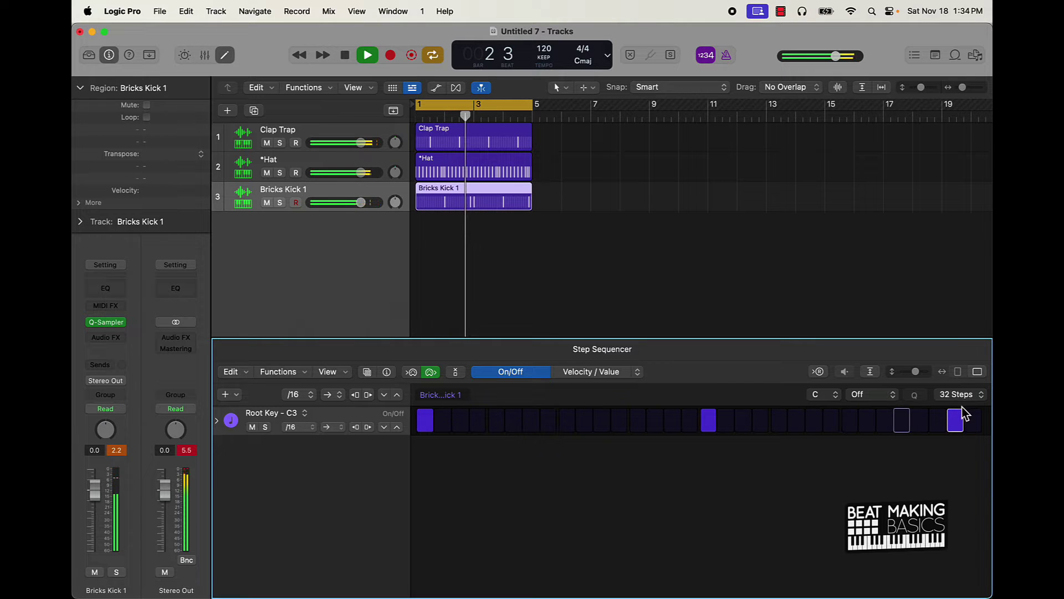
pyautogui.click(963, 421)
pyautogui.click(708, 421)
pyautogui.press('space')
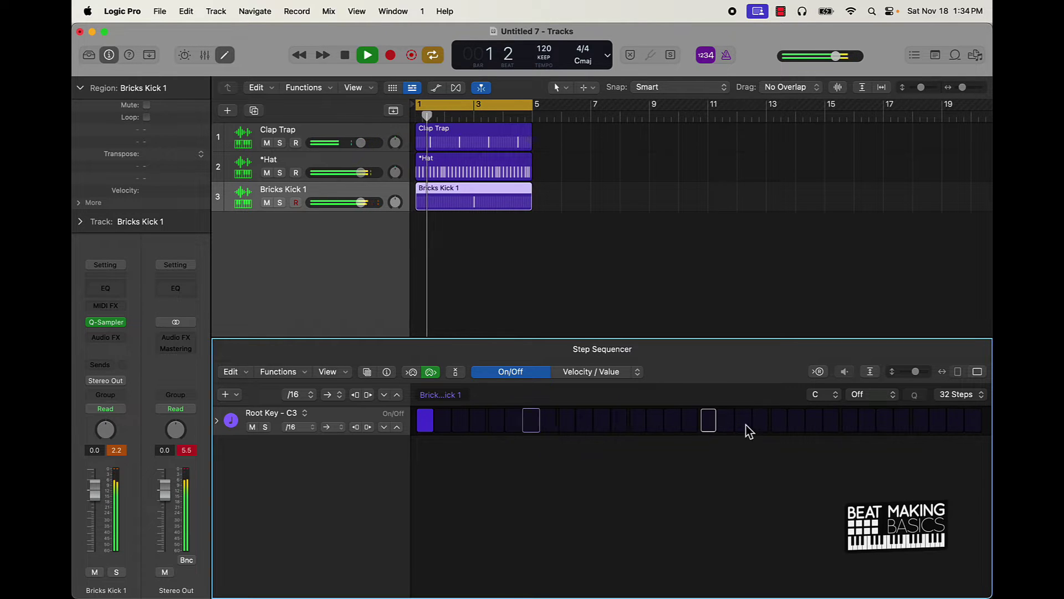
pyautogui.press('space')
pyautogui.click(784, 427)
pyautogui.press('space')
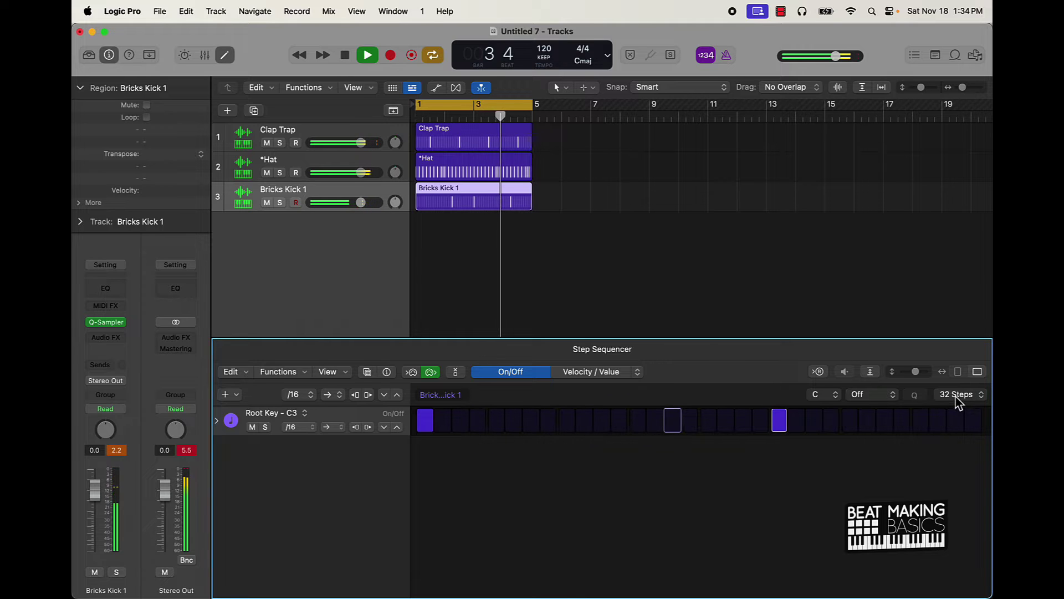
# Stop playback and rename the Clap Trap track to Clap.
pyautogui.press('space')
pyautogui.click(672, 259)
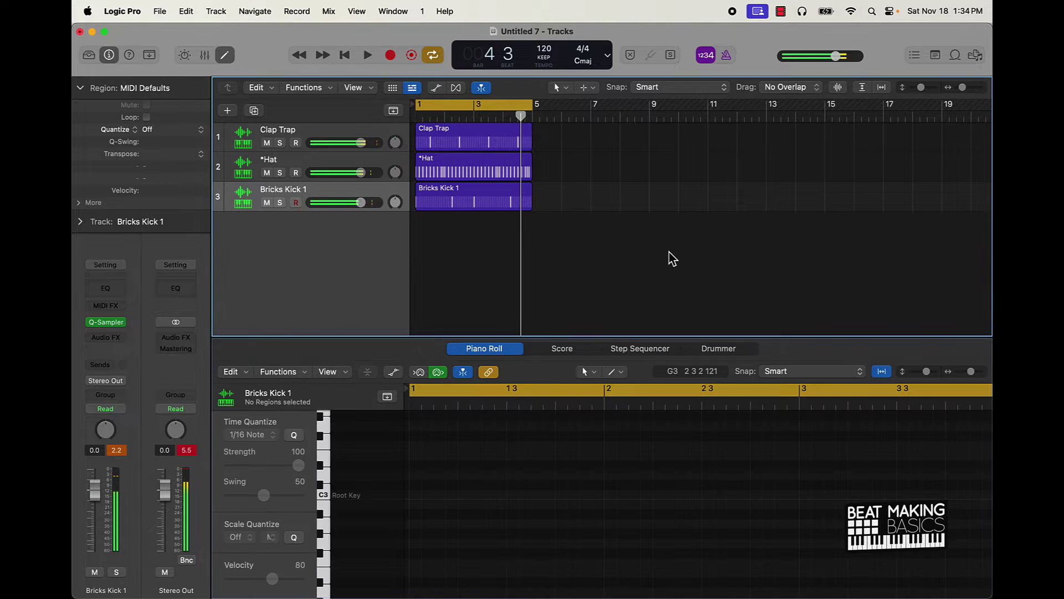
pyautogui.doubleClick(268, 131)
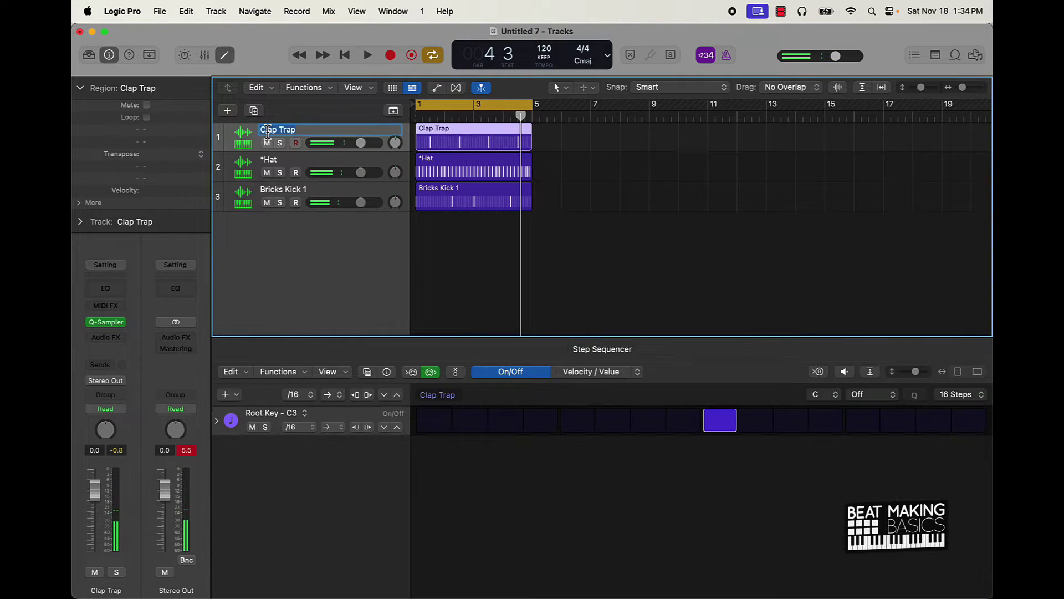
pyautogui.write('Clap')
pyautogui.press('Return')
pyautogui.press('Tab')
# Rename the Bricks Kick 1 track to Kick and move it to the top.
pyautogui.click(237, 195)
pyautogui.doubleClick(277, 189)
pyautogui.write('Kick')
pyautogui.press('Return')
pyautogui.moveTo(235, 183); pyautogui.dragTo(246, 134)
# Rename the *Hat track to Hat and name all three regions after their tracks.
pyautogui.doubleClick(269, 190)
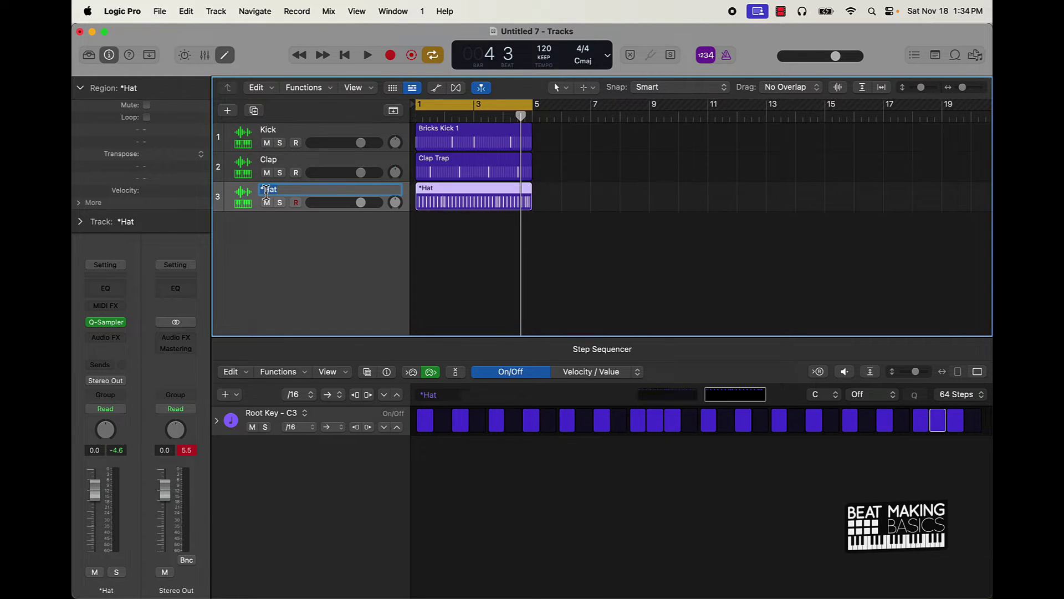
pyautogui.write('Hat')
pyautogui.press('Return')
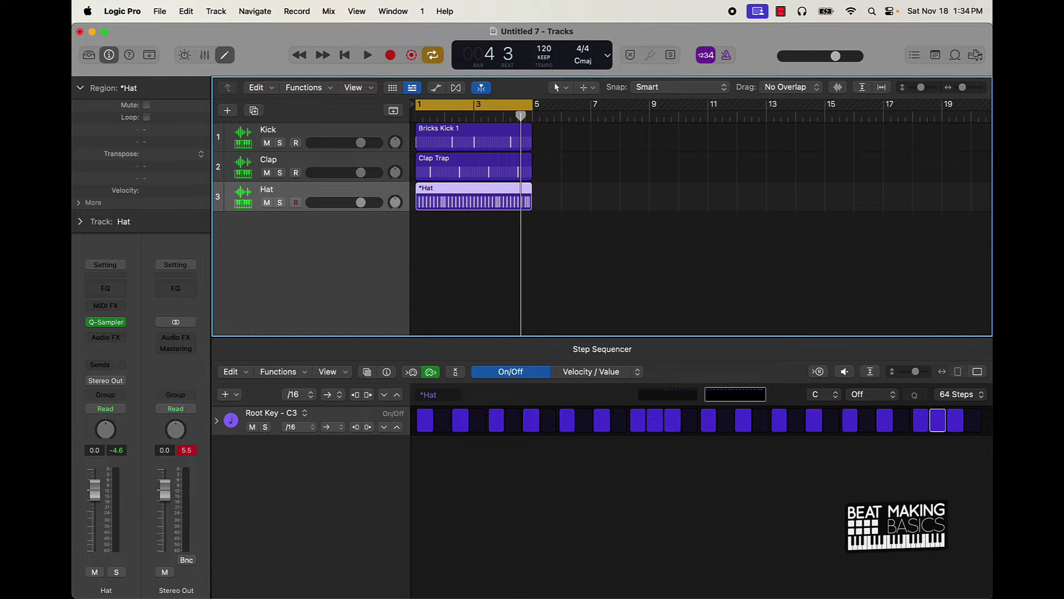
pyautogui.click(453, 295)
pyautogui.press('cmd+a')
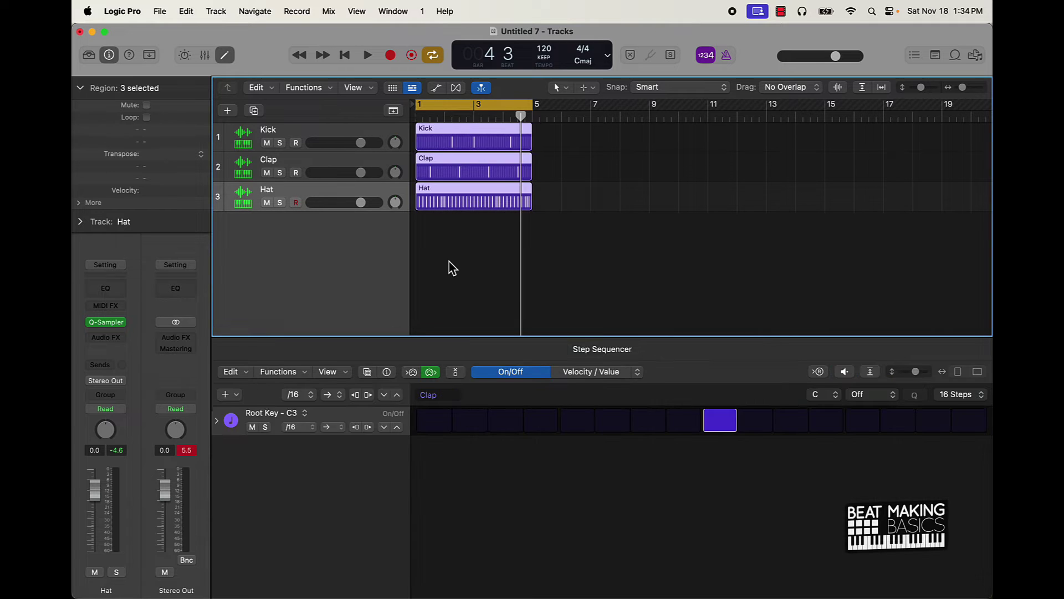
pyautogui.click(451, 267)
pyautogui.click(227, 111)
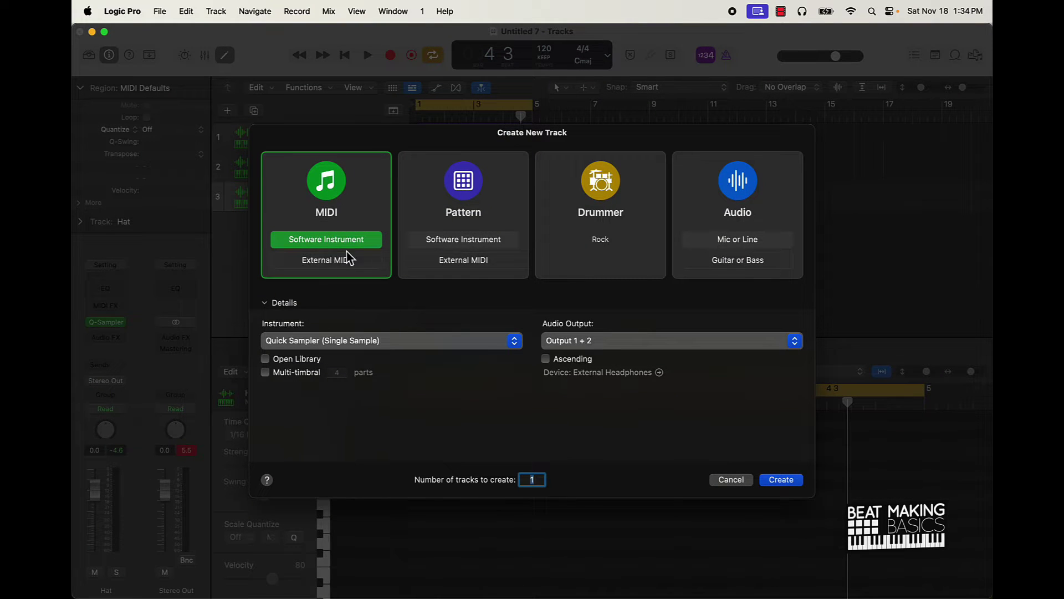
# Create a software instrument track, Inst 4, with Sample Alchemy, and close the editor.
pyautogui.click(341, 342)
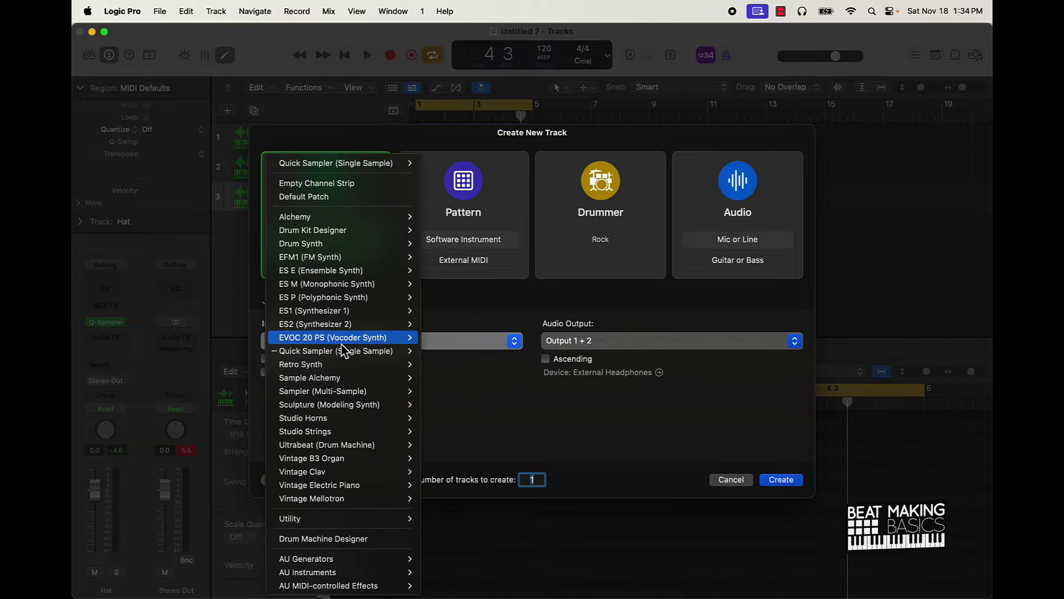
pyautogui.click(328, 379)
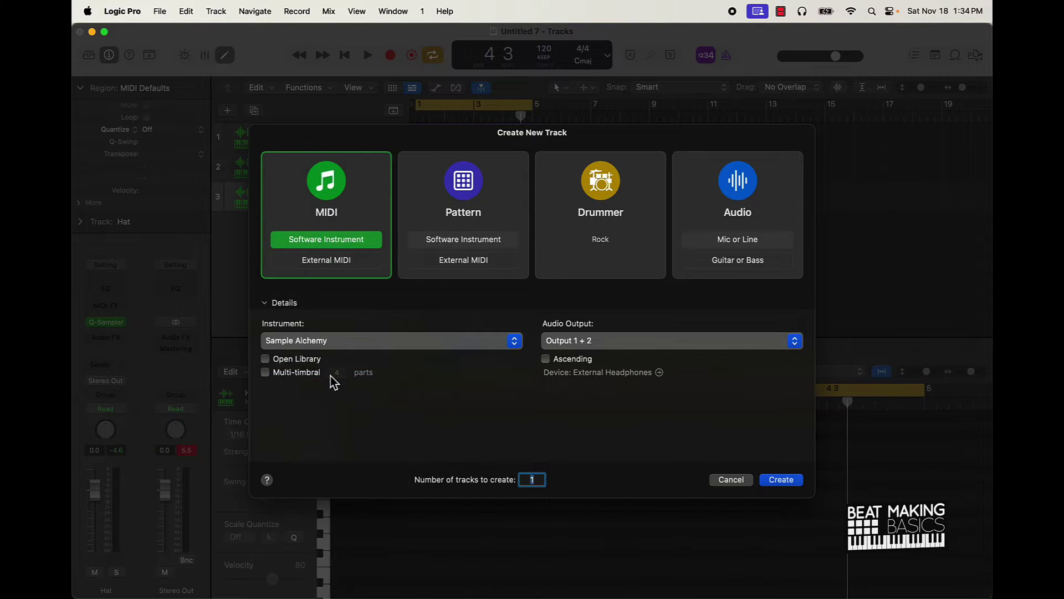
pyautogui.click(779, 481)
pyautogui.moveTo(692, 213); pyautogui.dragTo(607, 286)
pyautogui.click(224, 55)
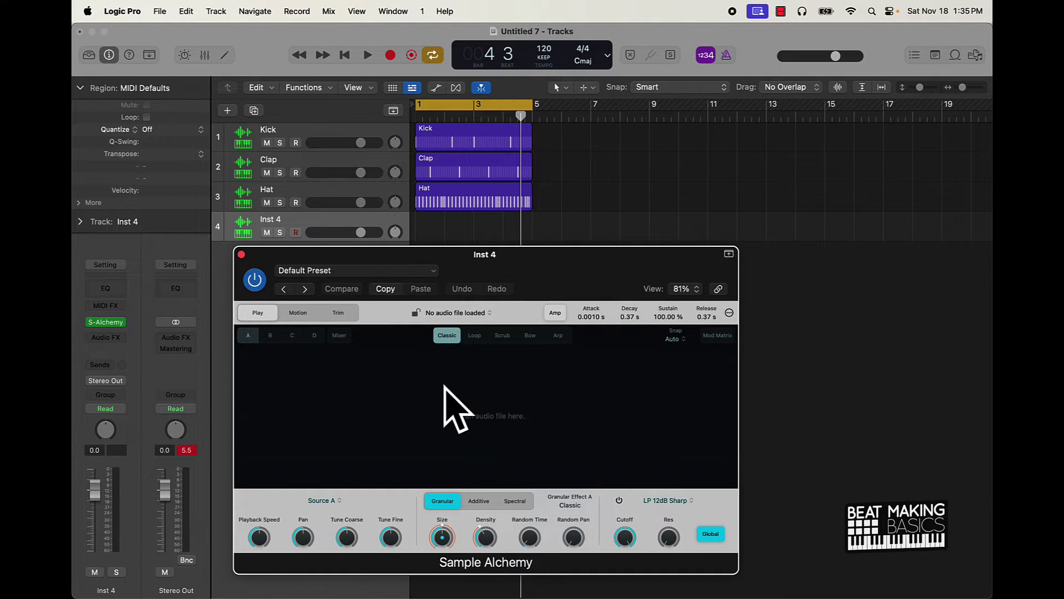
# Open the Loop Browser beside Sample Alchemy, leaving its preset unchanged.
pyautogui.click(322, 272)
pyautogui.scroll(-1, 360, 524)
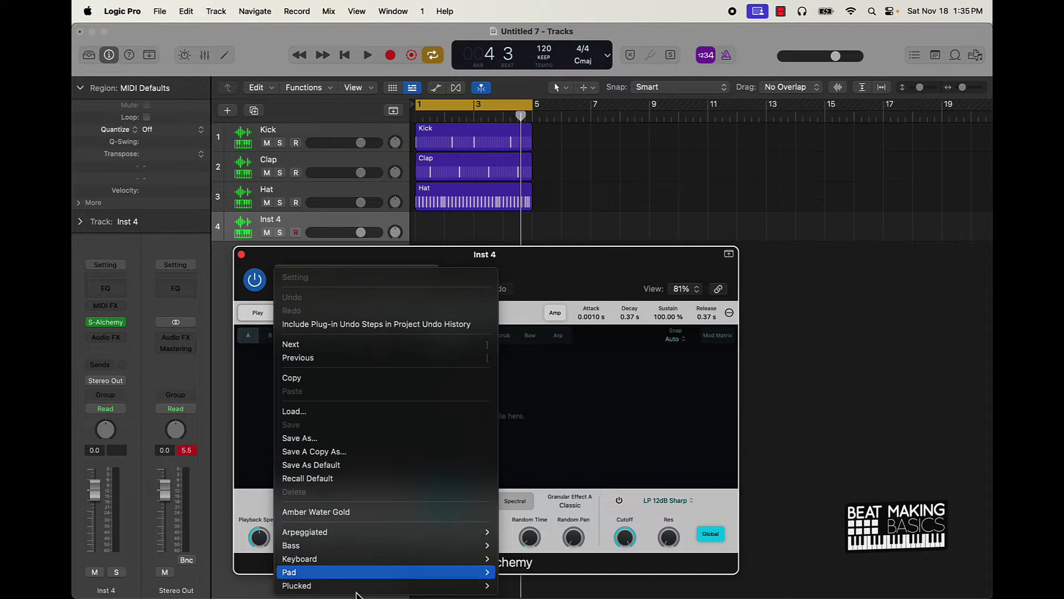
pyautogui.click(537, 293)
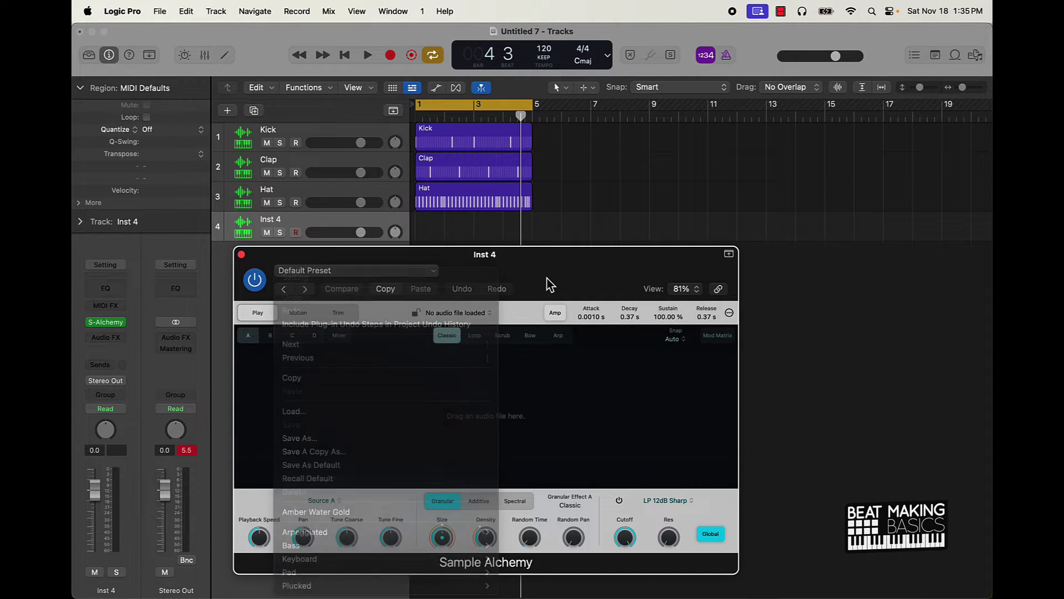
pyautogui.click(954, 55)
pyautogui.moveTo(674, 253); pyautogui.dragTo(656, 256)
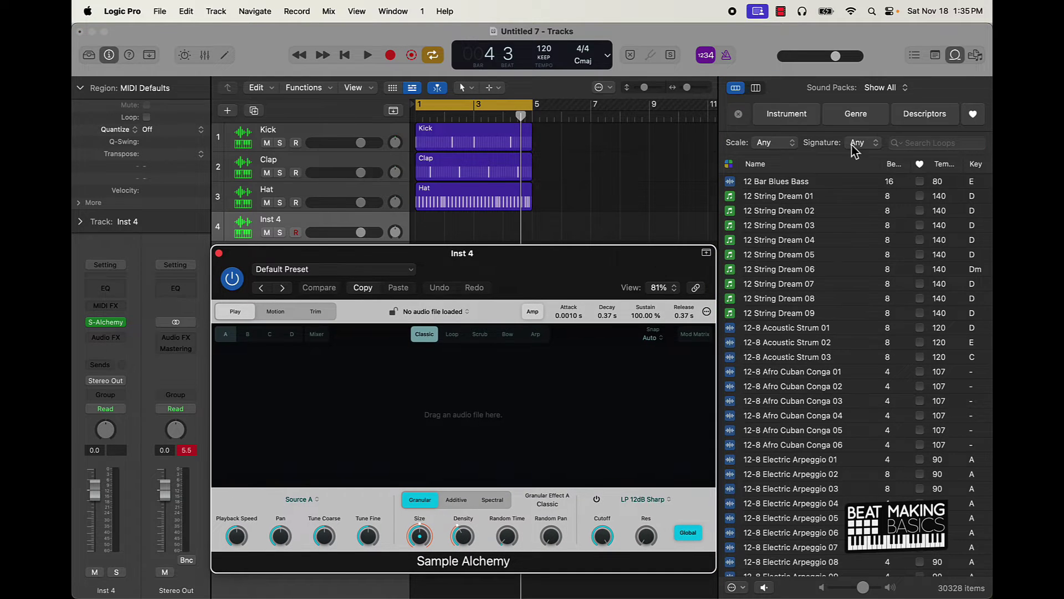
# Filter loops to Hybrid Textures and preview Stalactite Drip Rhythms, Stop Motion Garden Swing, Stumbling Strings Melody.
pyautogui.click(889, 89)
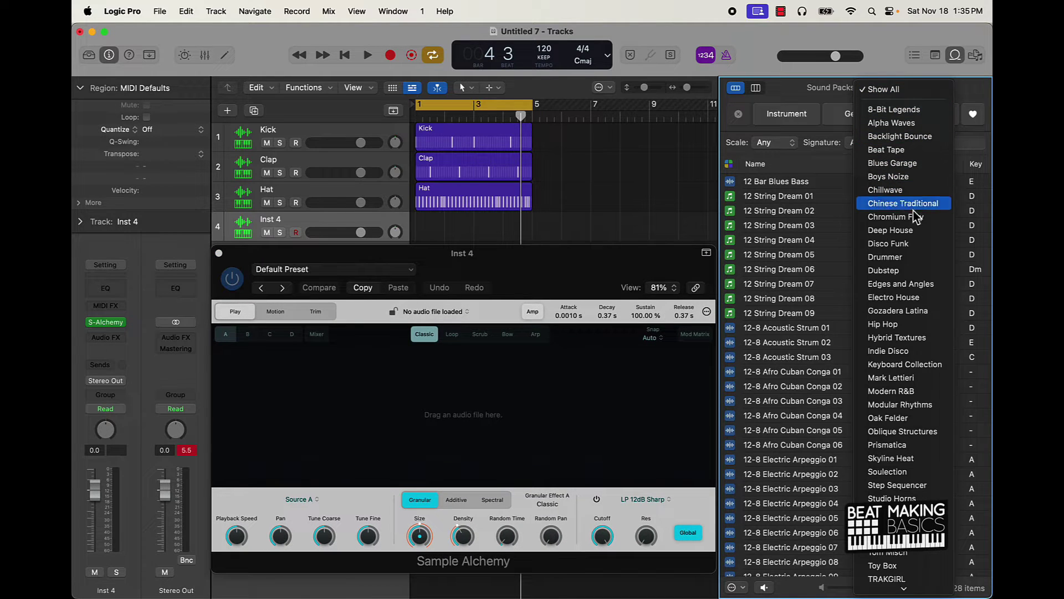
pyautogui.click(916, 347)
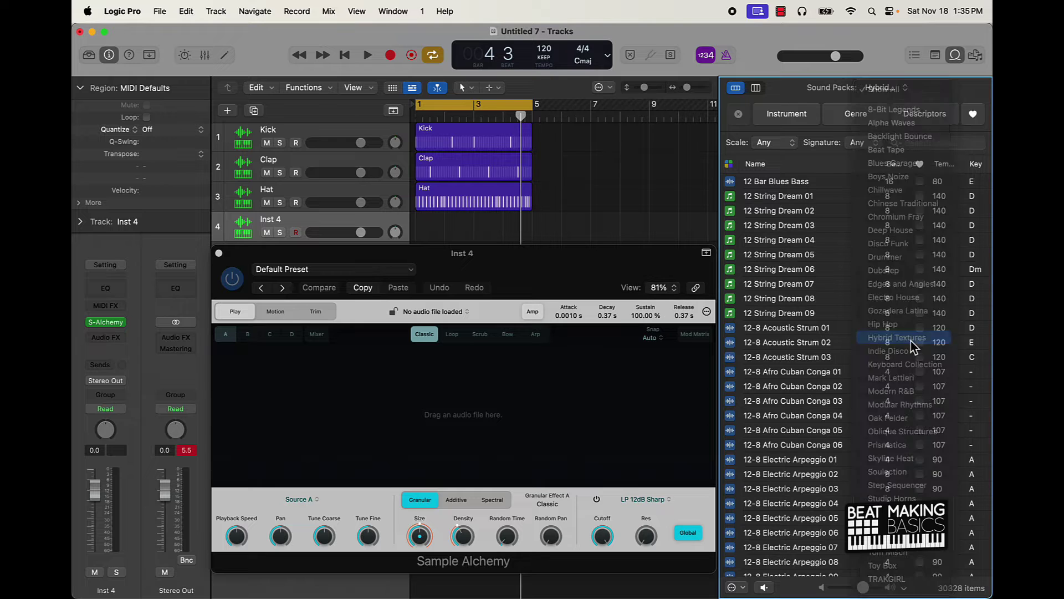
pyautogui.scroll(-15, 796, 333)
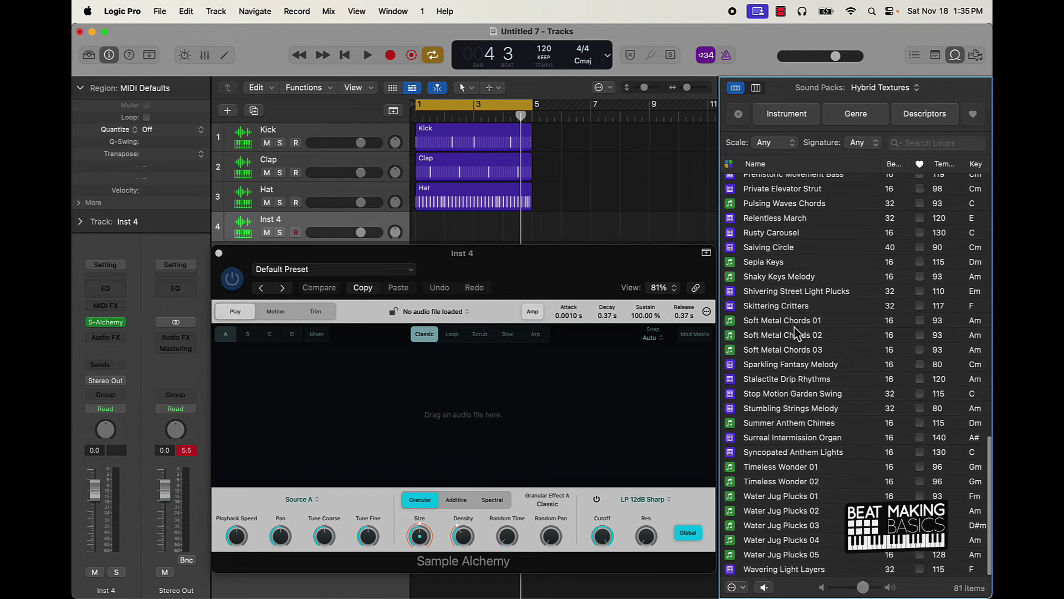
pyautogui.click(780, 384)
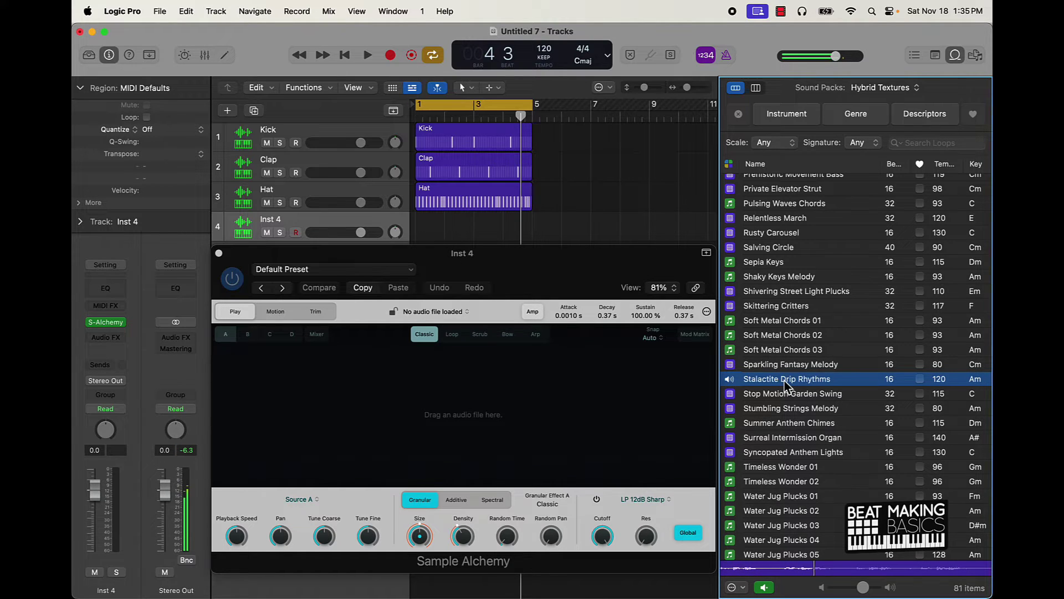
pyautogui.click(779, 394)
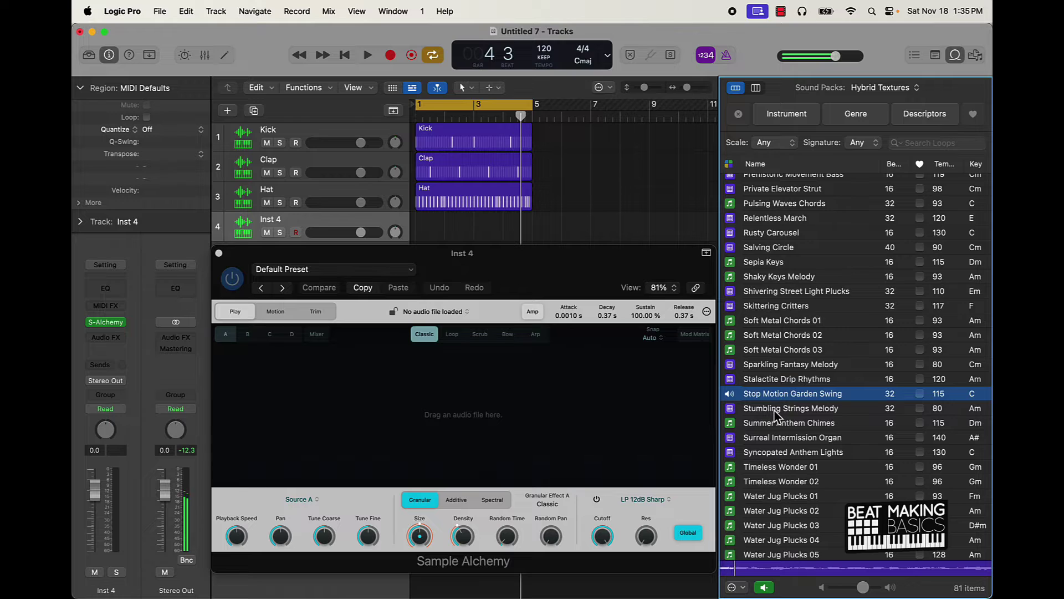
pyautogui.click(774, 411)
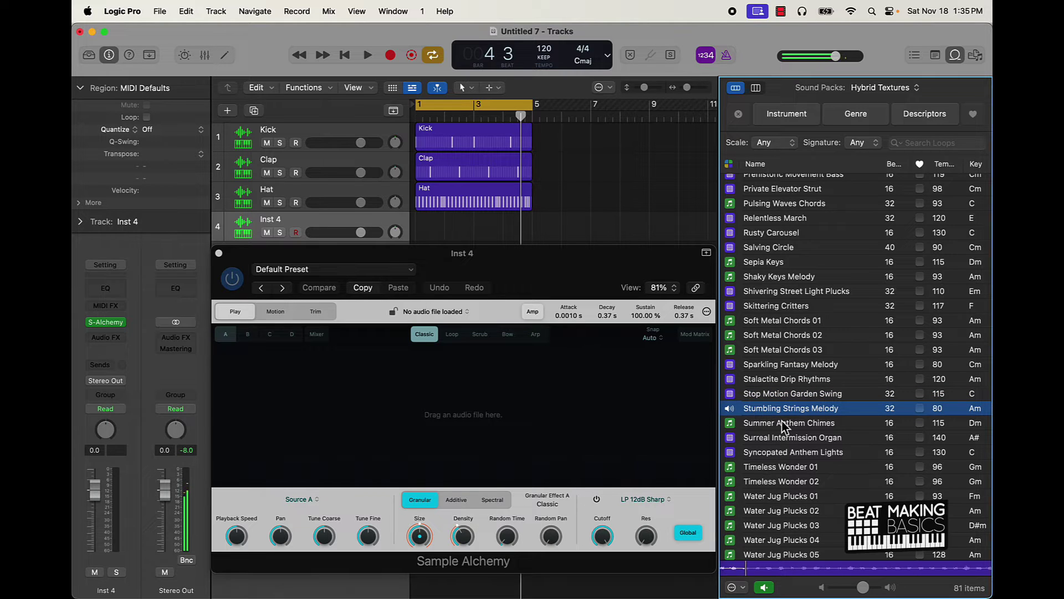
# Compare Summer Anthem Chimes with other loops and drag it into Sample Alchemy.
pyautogui.click(783, 425)
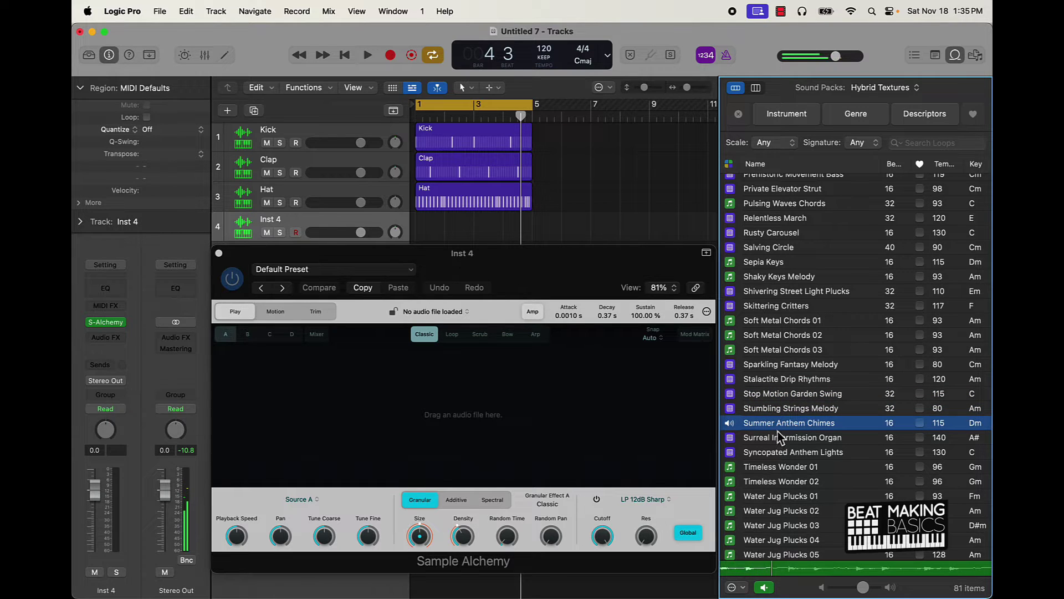
pyautogui.click(776, 436)
pyautogui.click(780, 424)
pyautogui.click(769, 453)
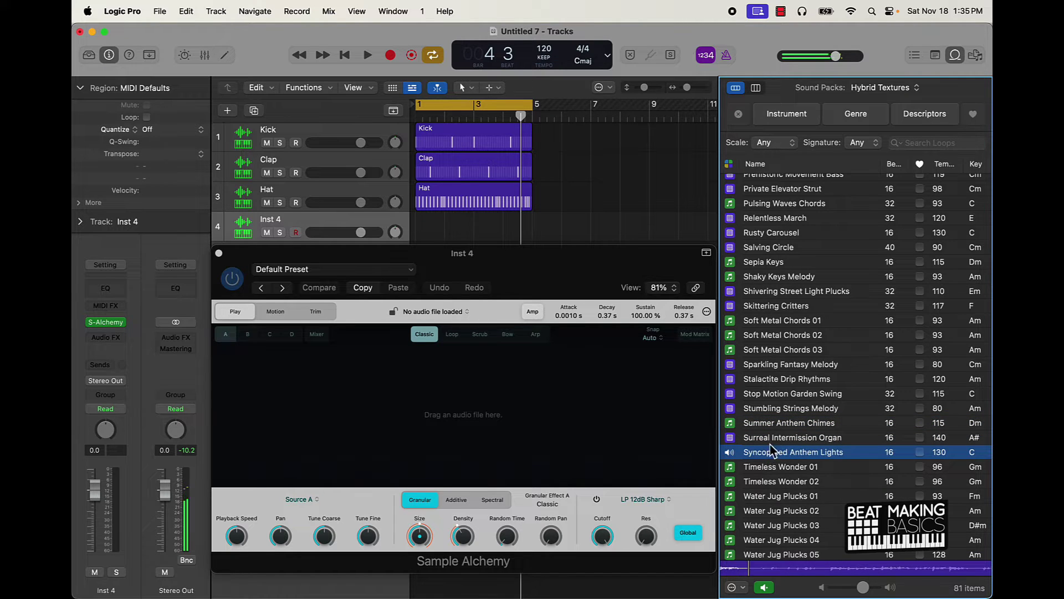
pyautogui.click(777, 409)
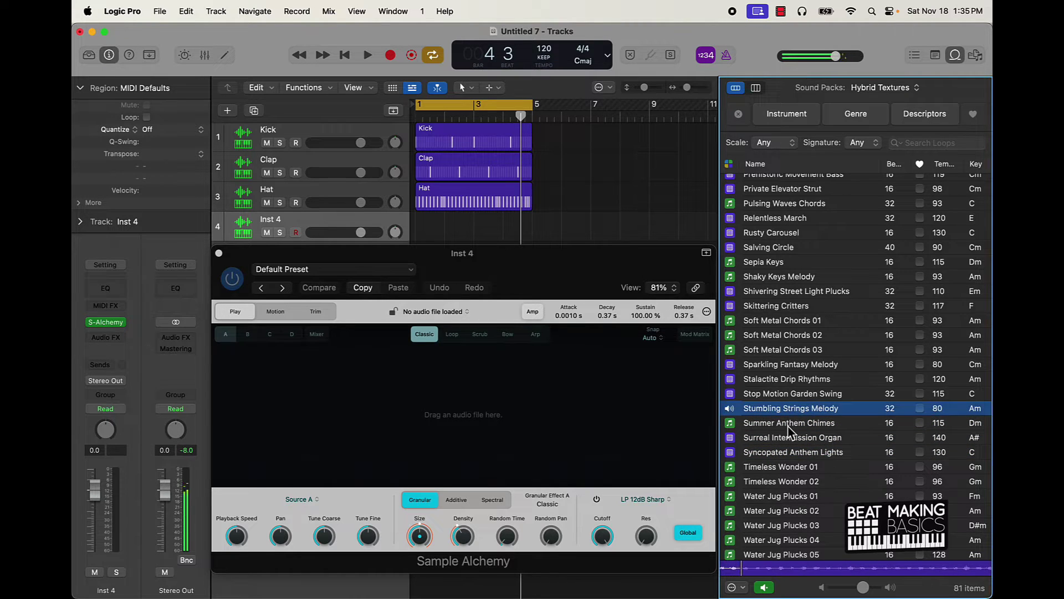
pyautogui.click(787, 425)
pyautogui.moveTo(771, 425); pyautogui.dragTo(401, 419)
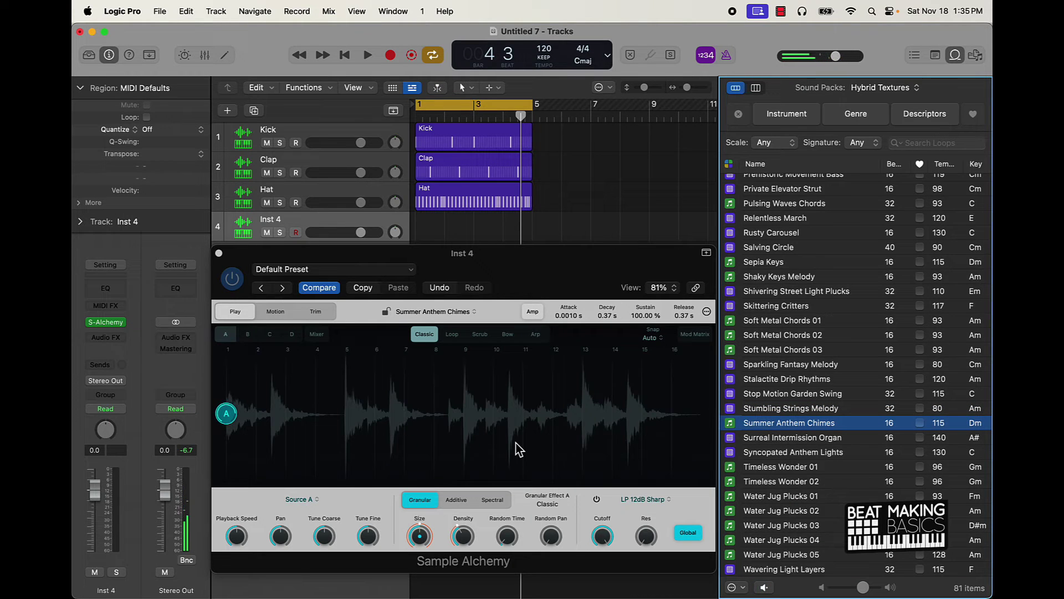
# Enable source C and audition the chime sample by playing A on Musical Typing (Cmd-K).
pyautogui.click(269, 333)
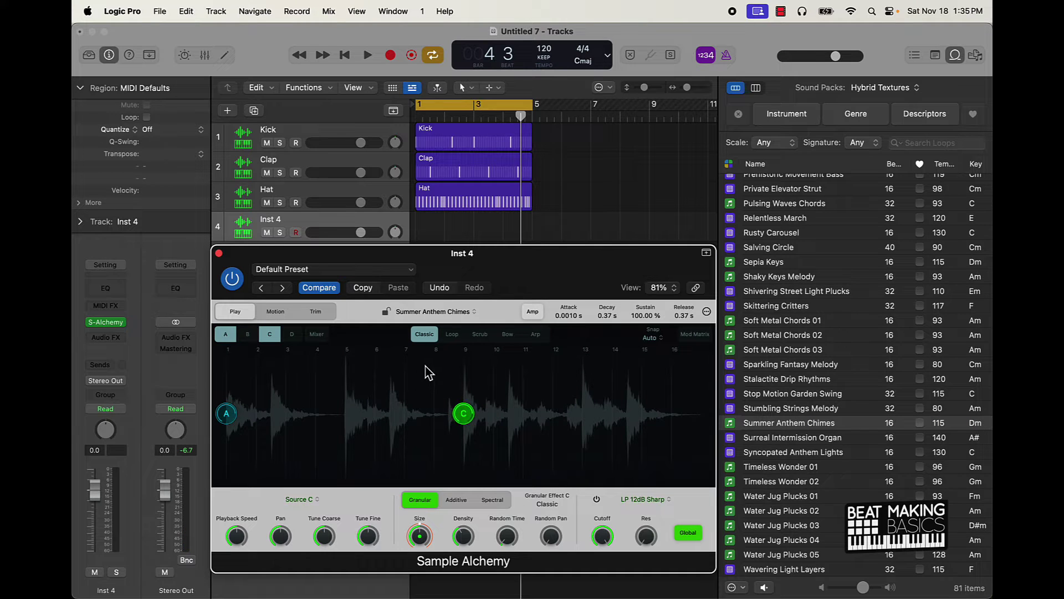
pyautogui.press('cmd+k')
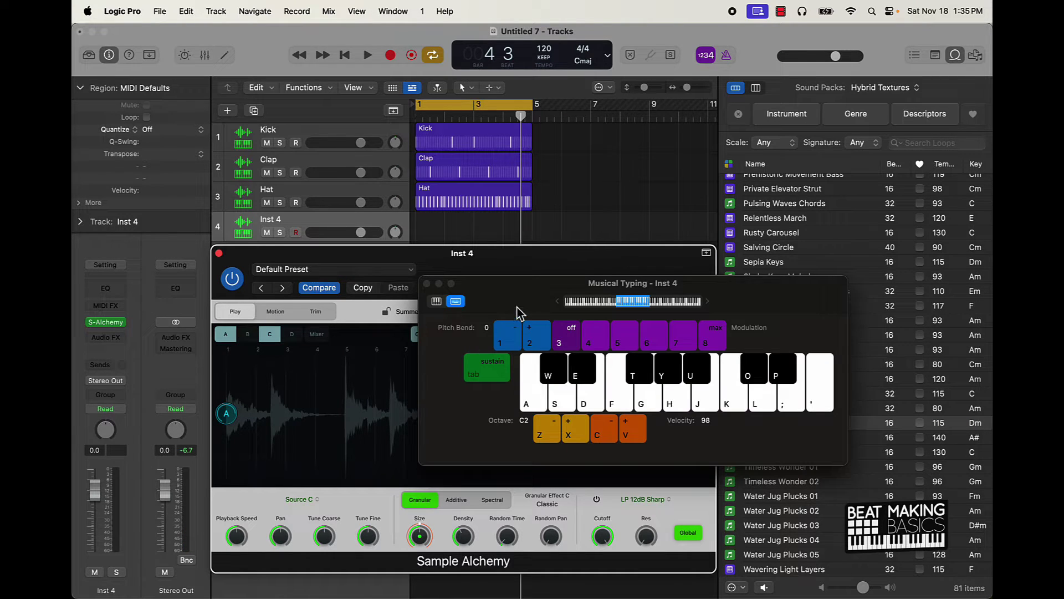
pyautogui.moveTo(520, 312); pyautogui.dragTo(191, 74)
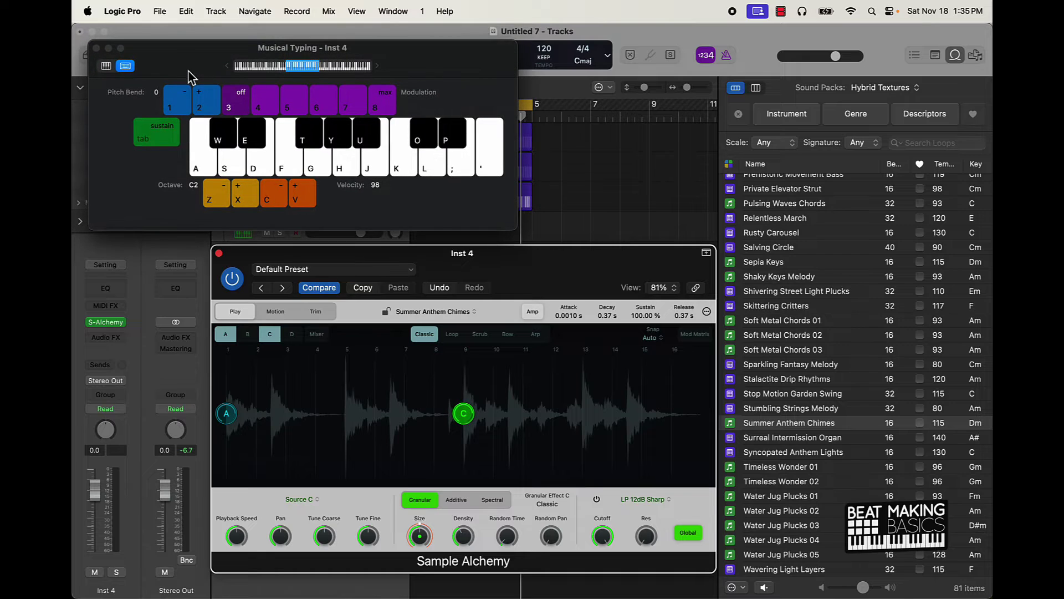
pyautogui.press('a')
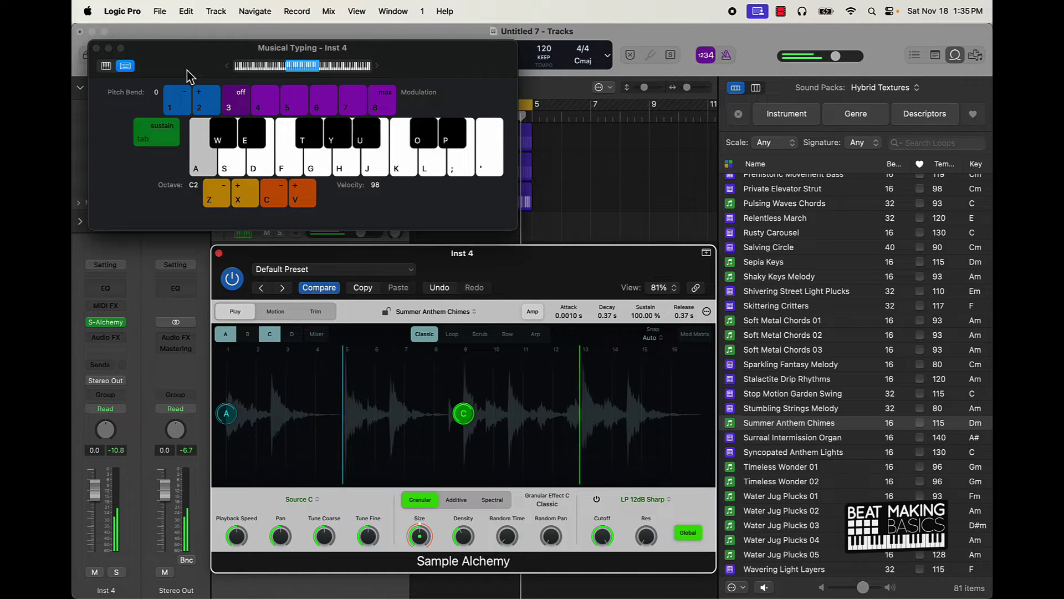
pyautogui.press('a')
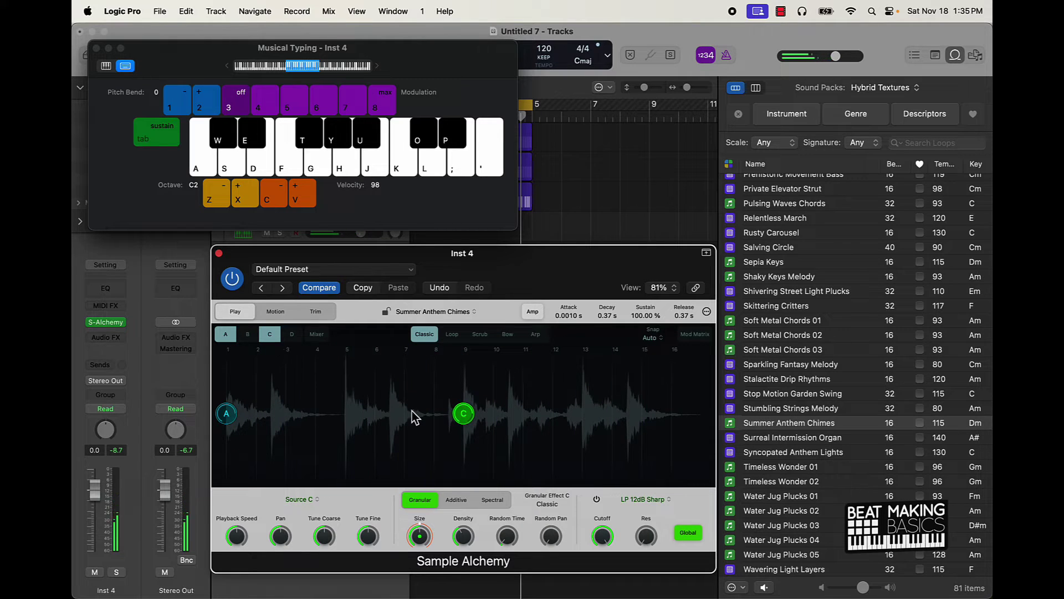
pyautogui.press('a')
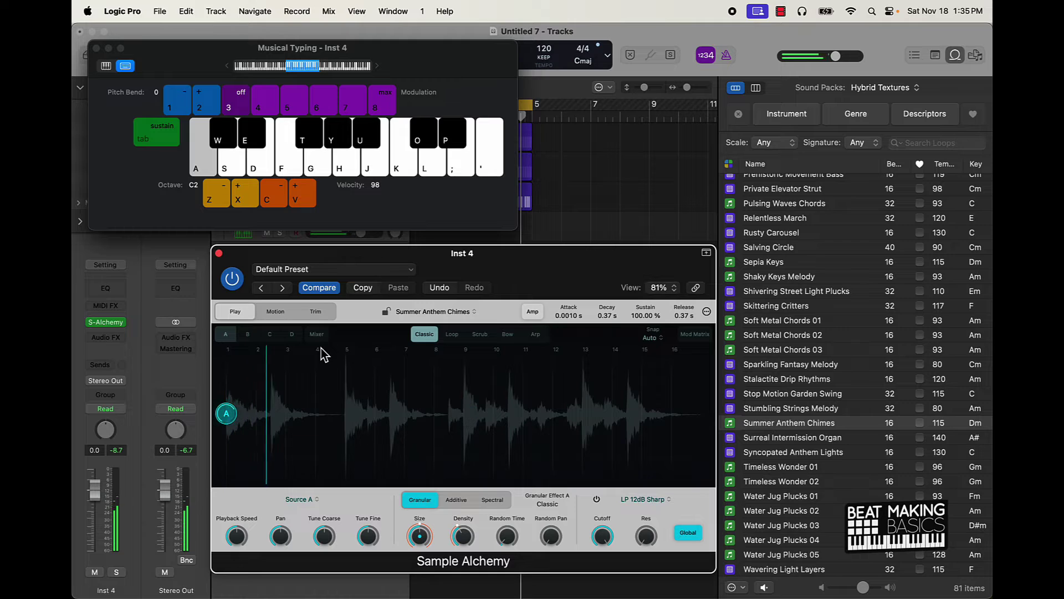
pyautogui.click(268, 338)
pyautogui.press('a')
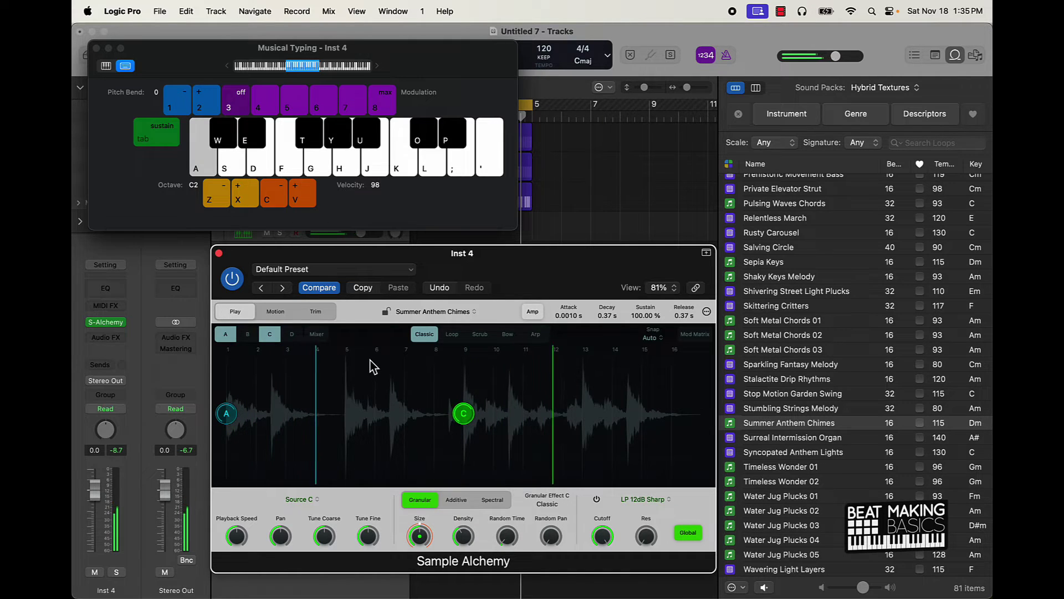
# Switch source C to Spectral and lower its Size to 129 %, checking with note A.
pyautogui.click(491, 501)
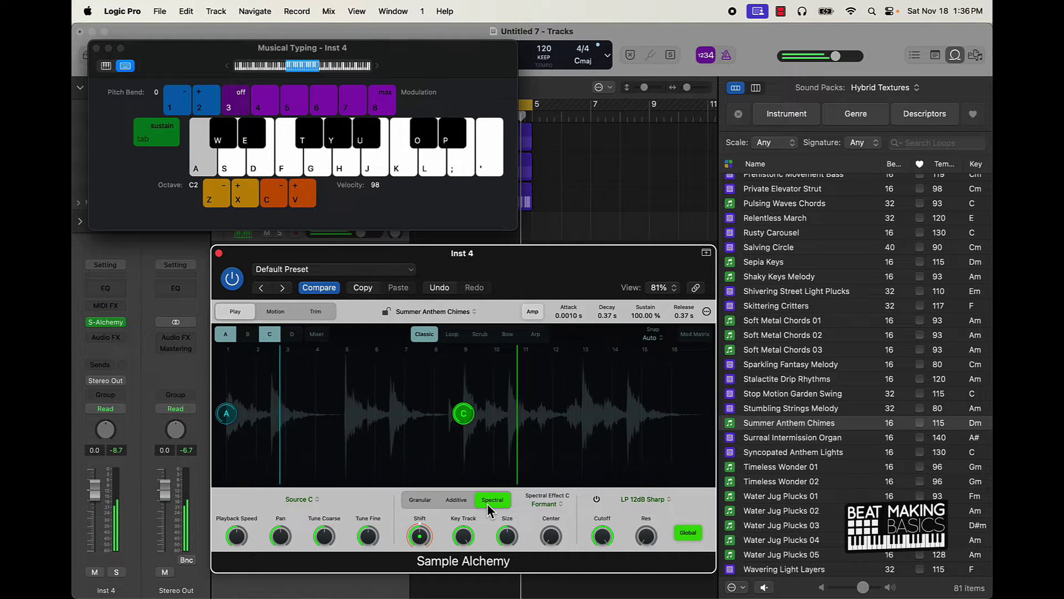
pyautogui.moveTo(509, 524)
pyautogui.press('a')
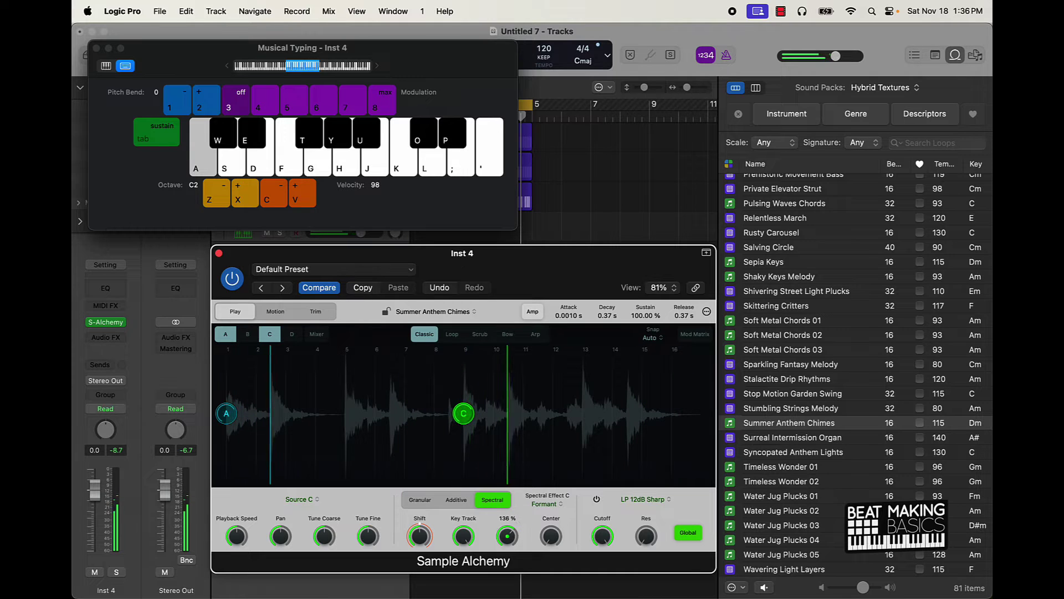
pyautogui.moveTo(517, 521); pyautogui.dragTo(509, 546)
pyautogui.moveTo(509, 546)
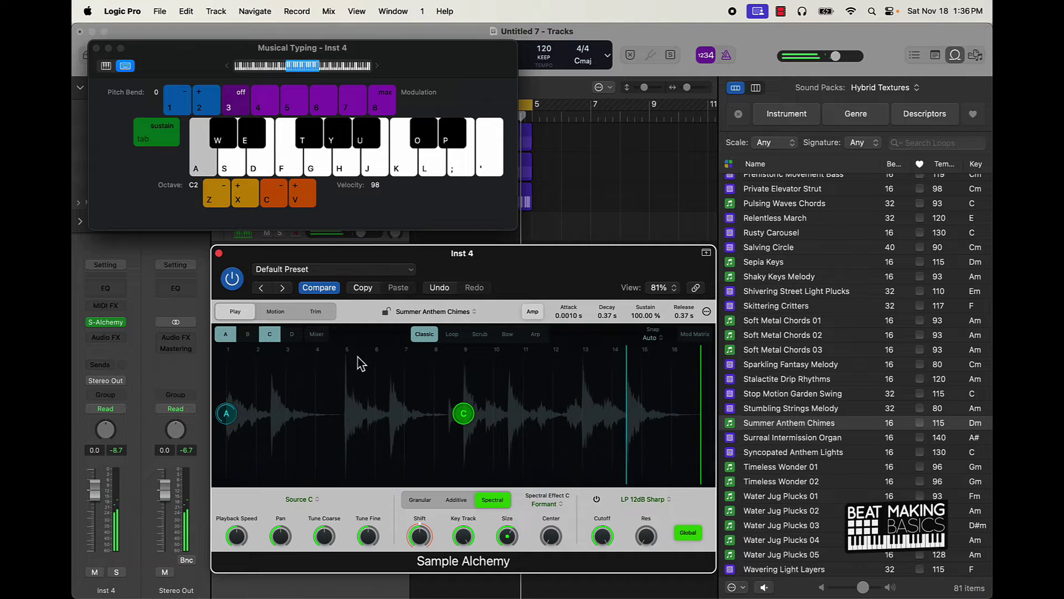
pyautogui.press('a')
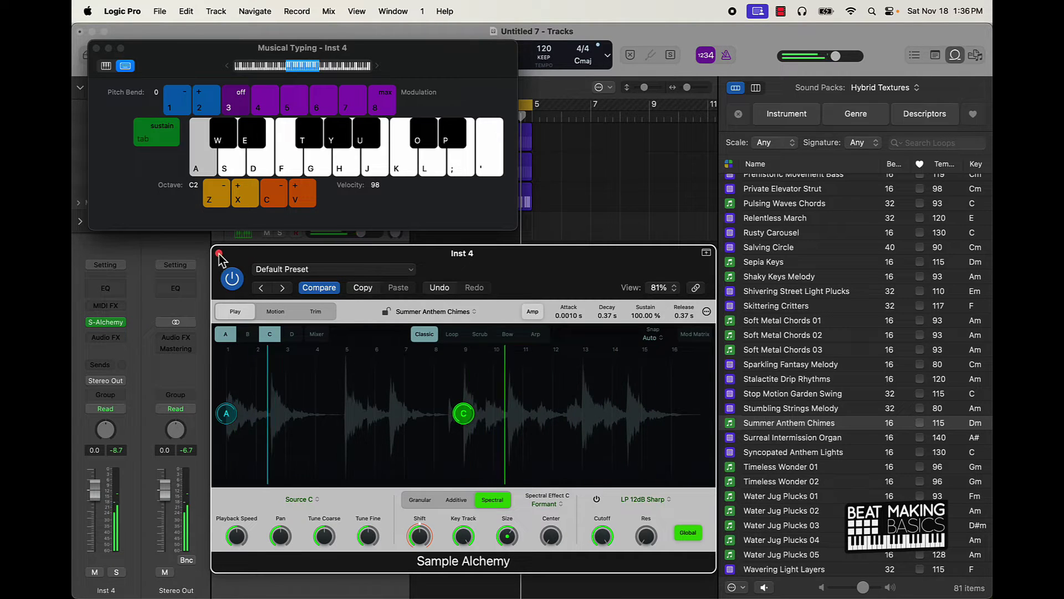
# Try a first recording on Inst 4 with the keyboard window closed.
pyautogui.click(96, 49)
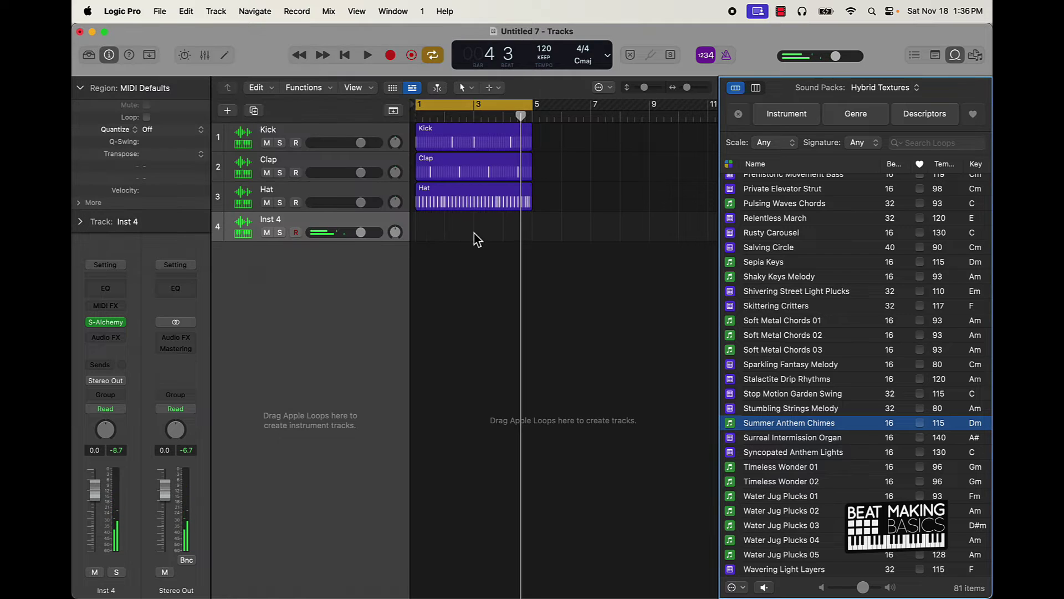
pyautogui.press('r')
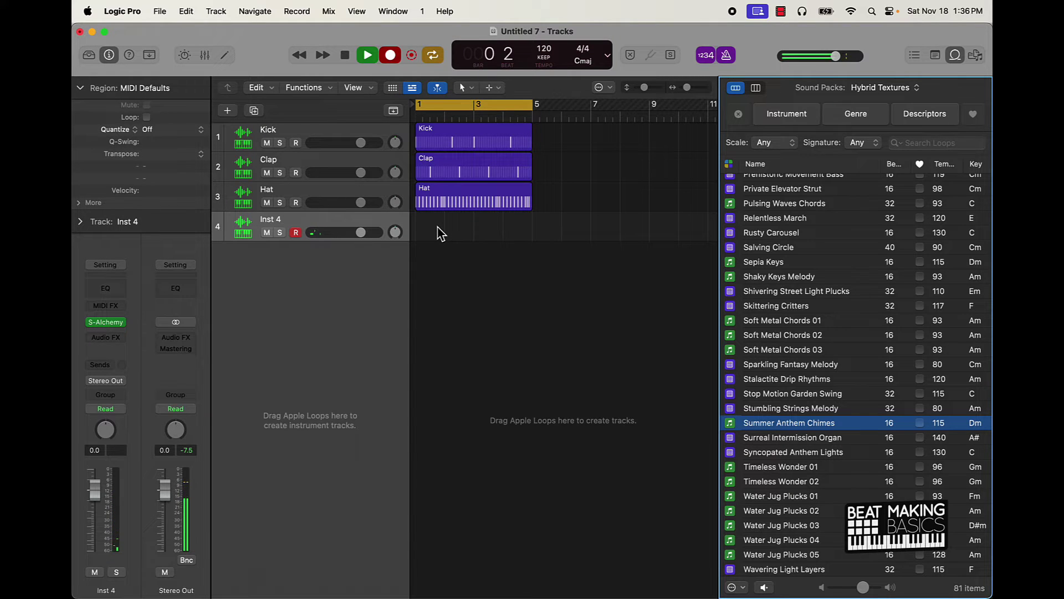
pyautogui.press('a')
pyautogui.press('space')
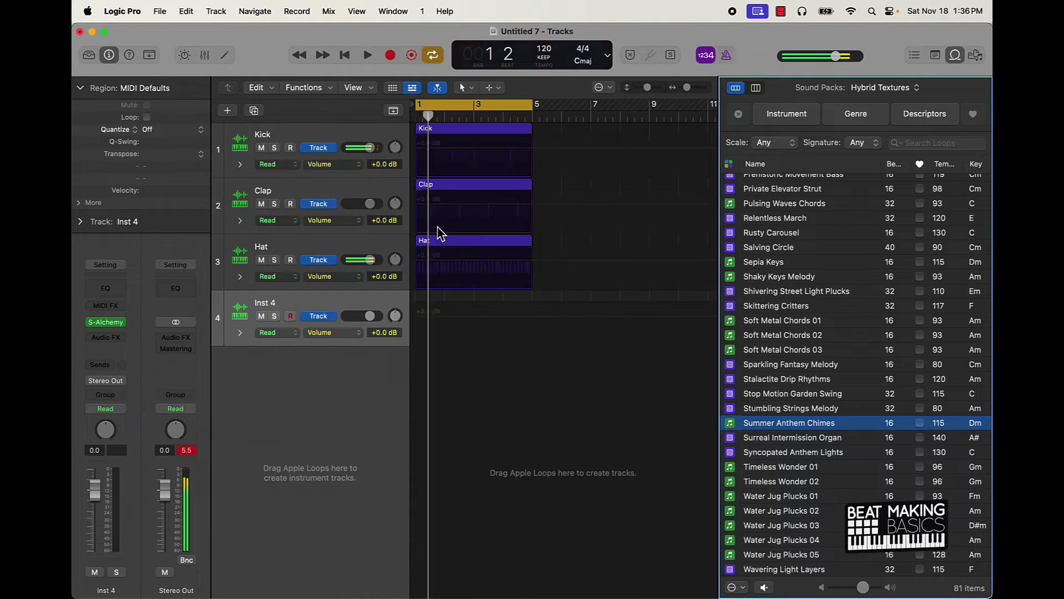
pyautogui.press('a')
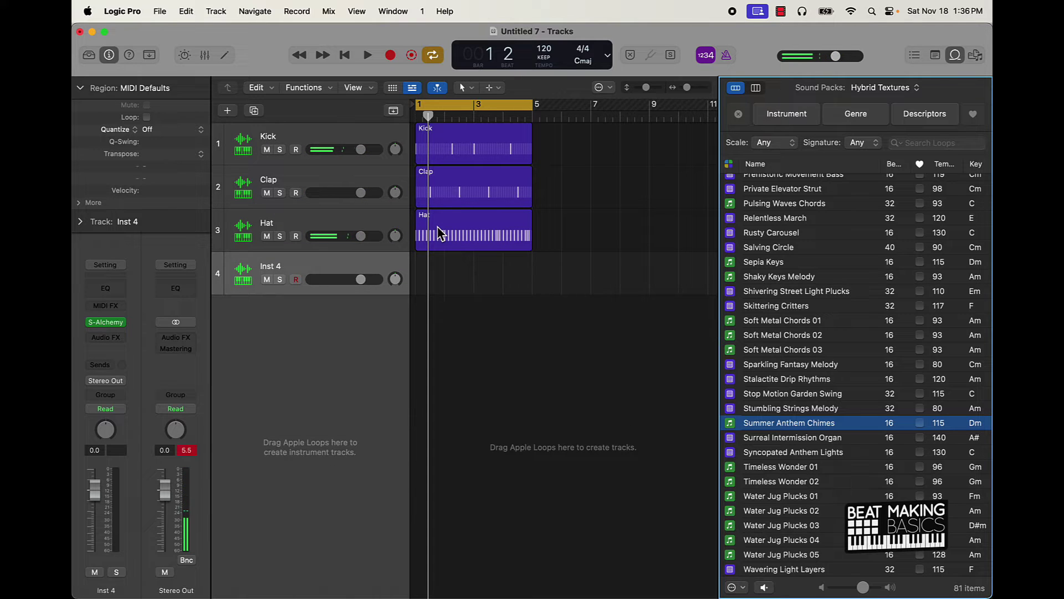
# Record a sustained A key (C2) note on Inst 4 across bars 1–5 via Musical Typing.
pyautogui.press('cmd+k')
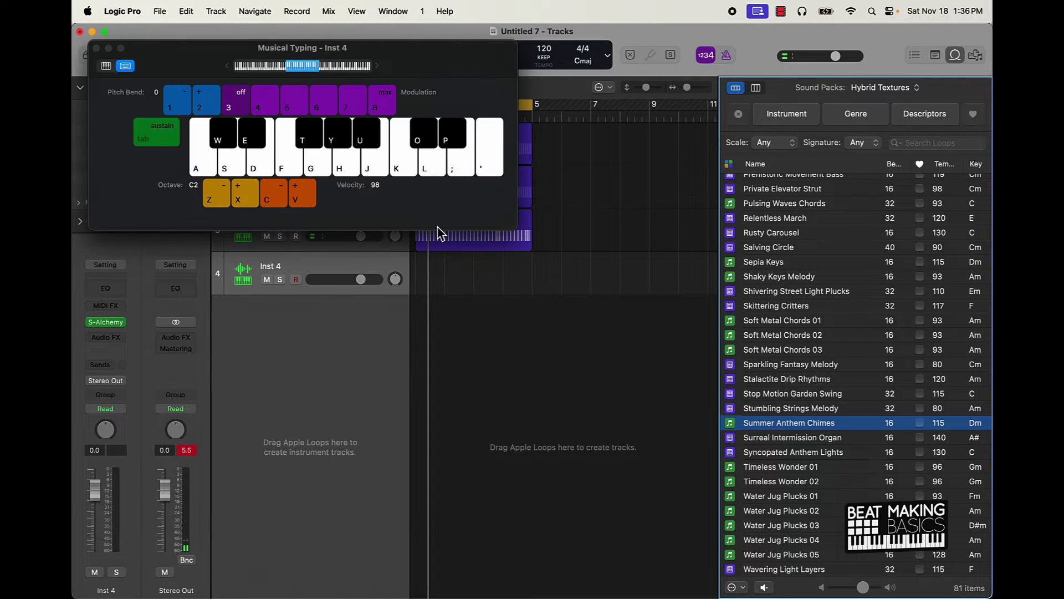
pyautogui.moveTo(439, 53); pyautogui.dragTo(596, 359)
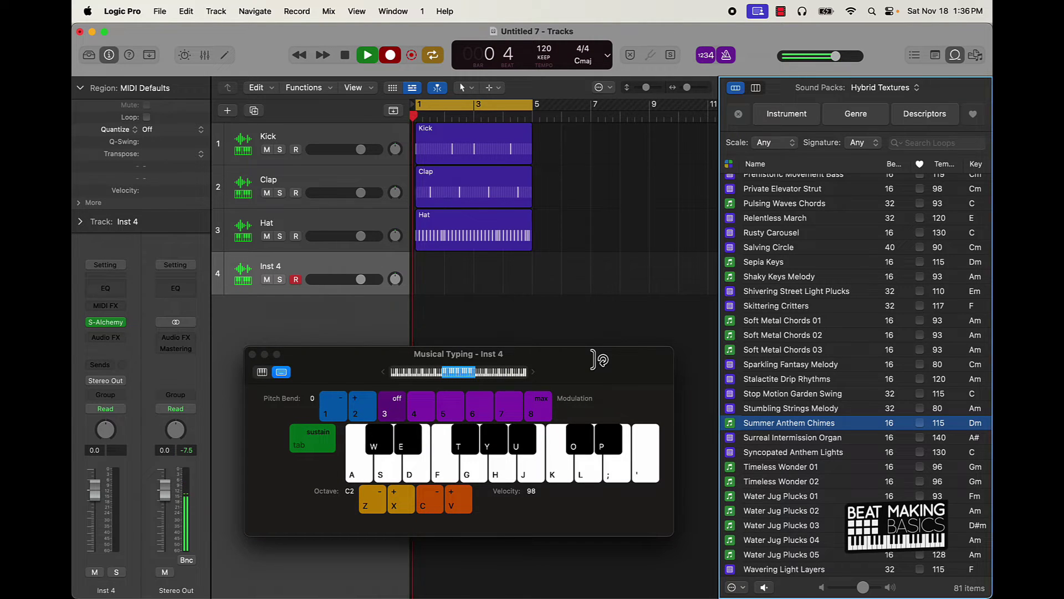
pyautogui.press('a')
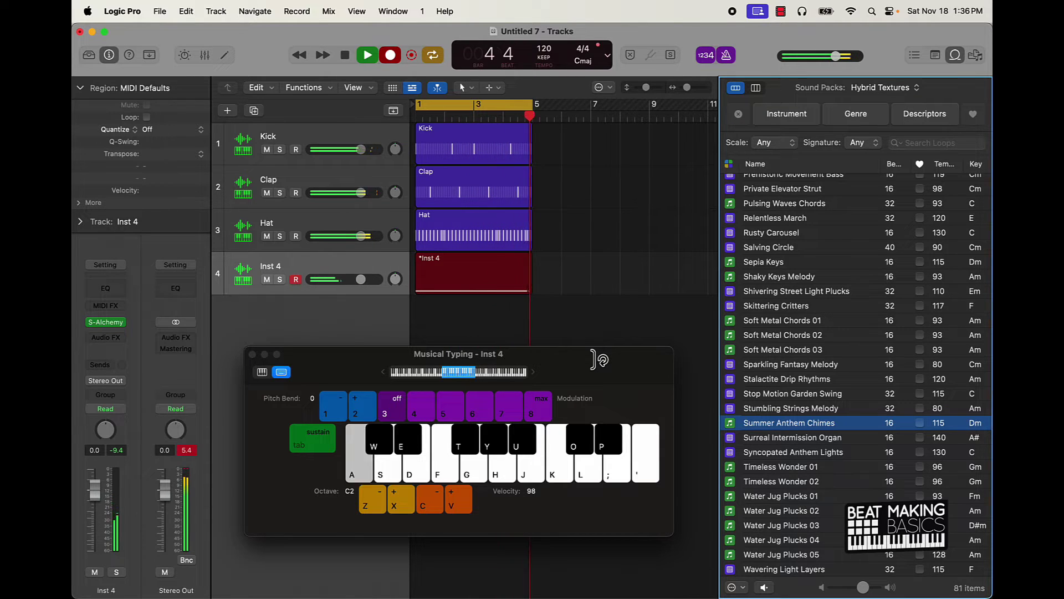
pyautogui.press('space')
# Select all Inst 4 notes in the Piano Roll and quantize them to 1/16 Swing A.
pyautogui.press('e')
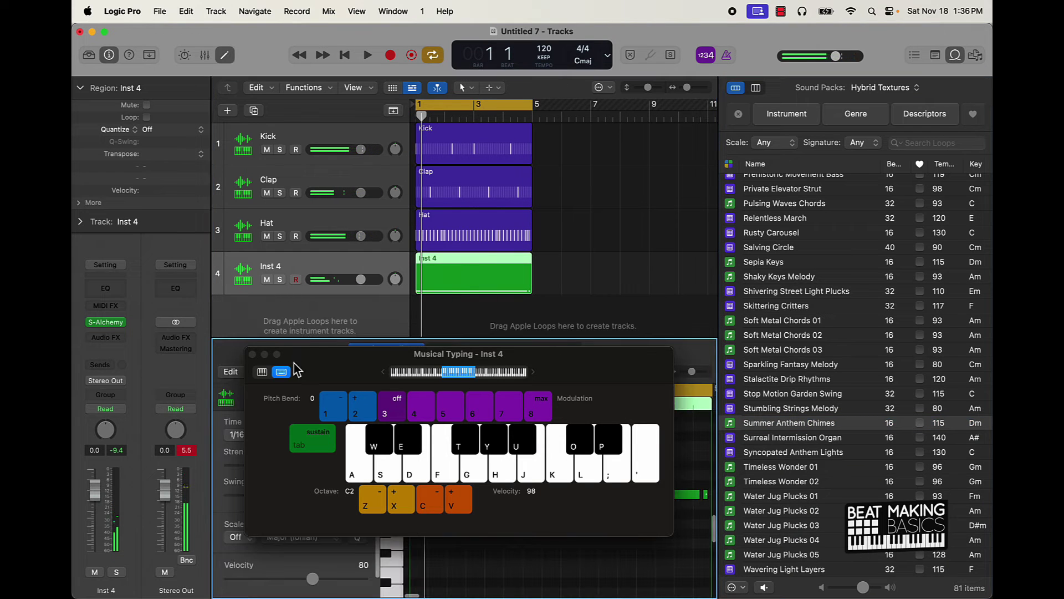
pyautogui.click(252, 355)
pyautogui.press('super+a')
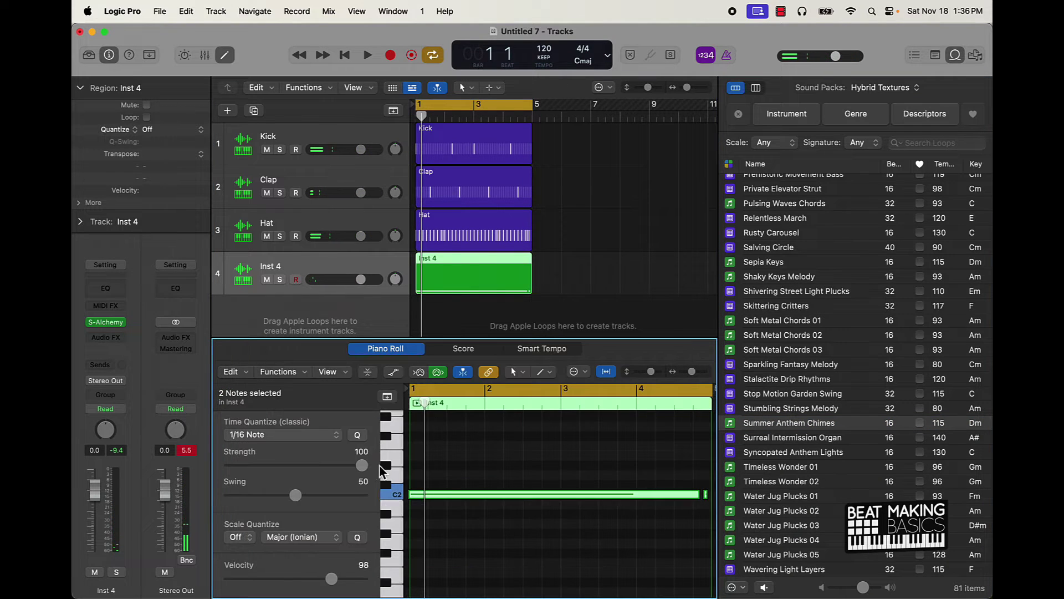
pyautogui.click(309, 435)
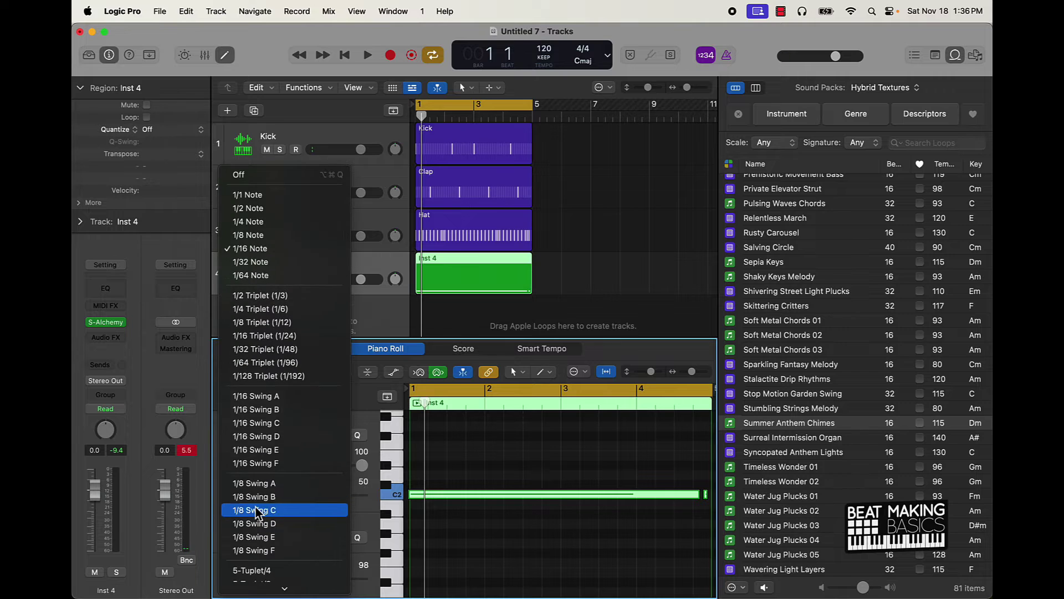
pyautogui.click(269, 396)
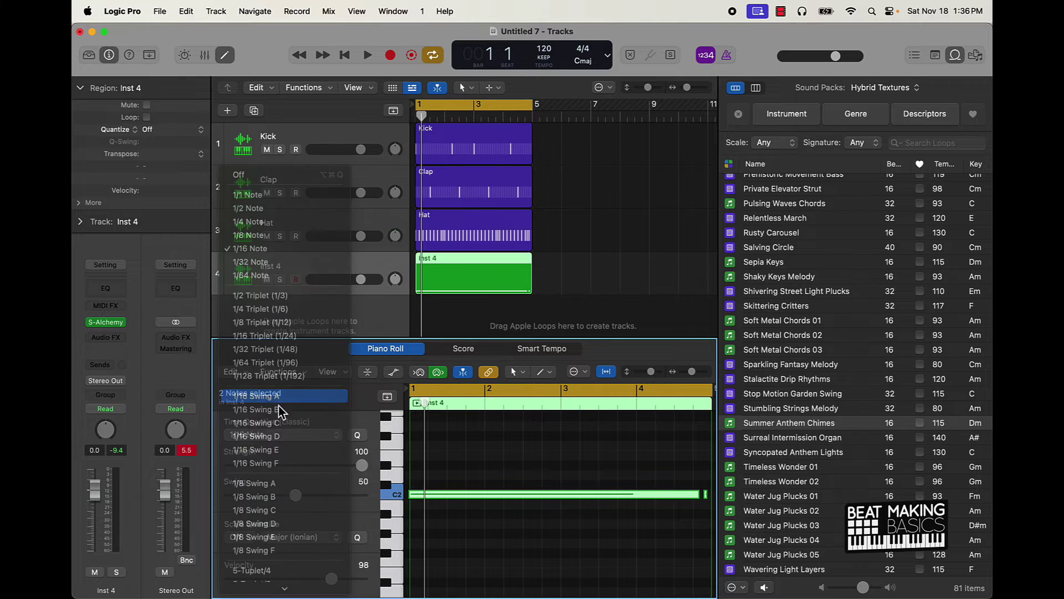
# Force the notes legato and raise the note a semitone to C#2.
pyautogui.rightClick(564, 503)
pyautogui.click(663, 417)
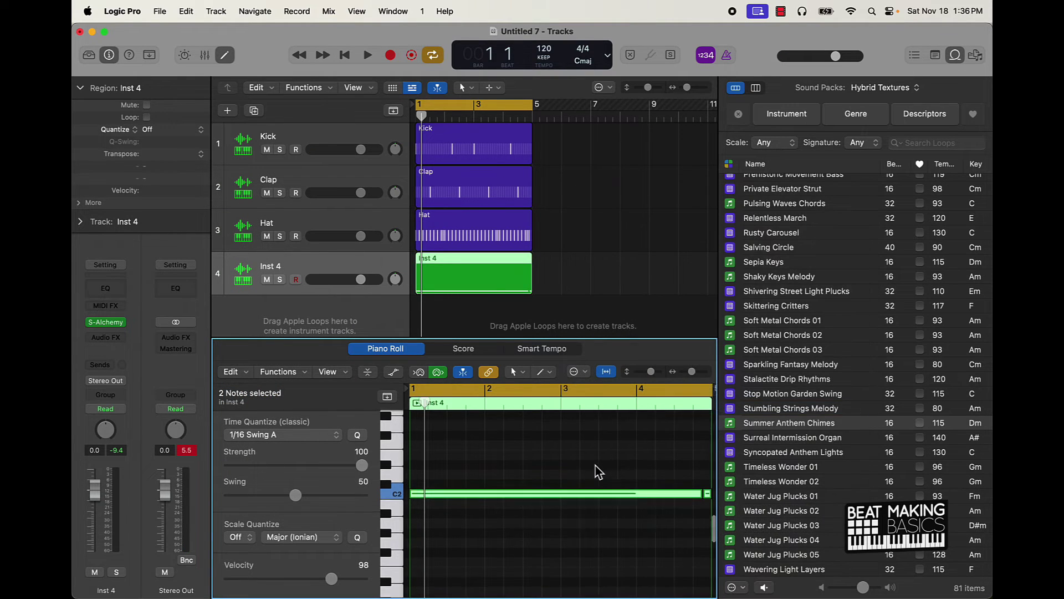
pyautogui.scroll(-2, 595, 465)
pyautogui.moveTo(595, 471); pyautogui.dragTo(594, 464)
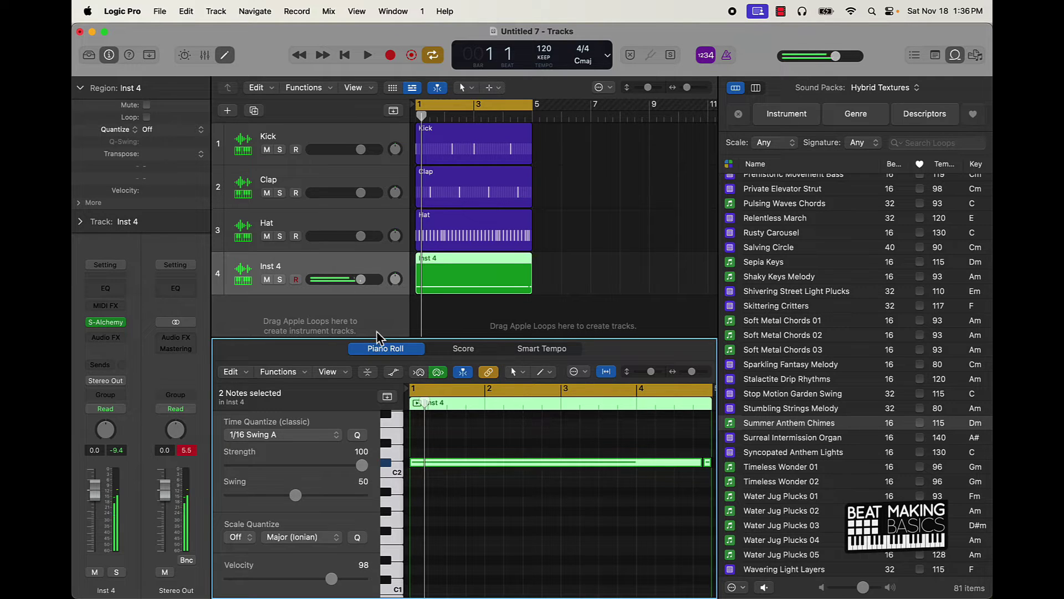
# Audition the chime's Sample Alchemy in Additive, then settle on Granular synthesis and close it.
pyautogui.click(105, 322)
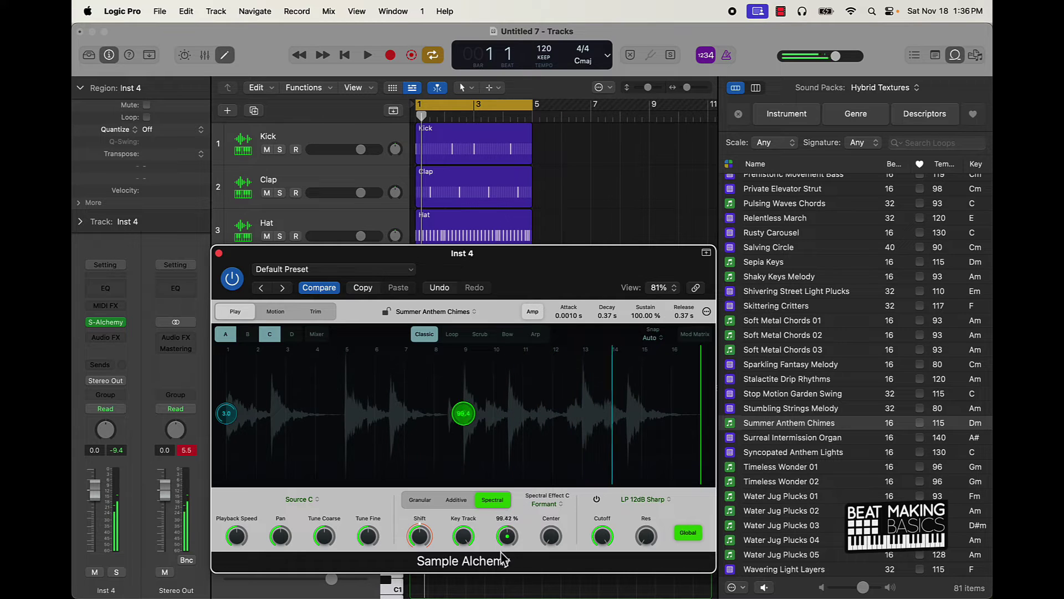
pyautogui.press('space')
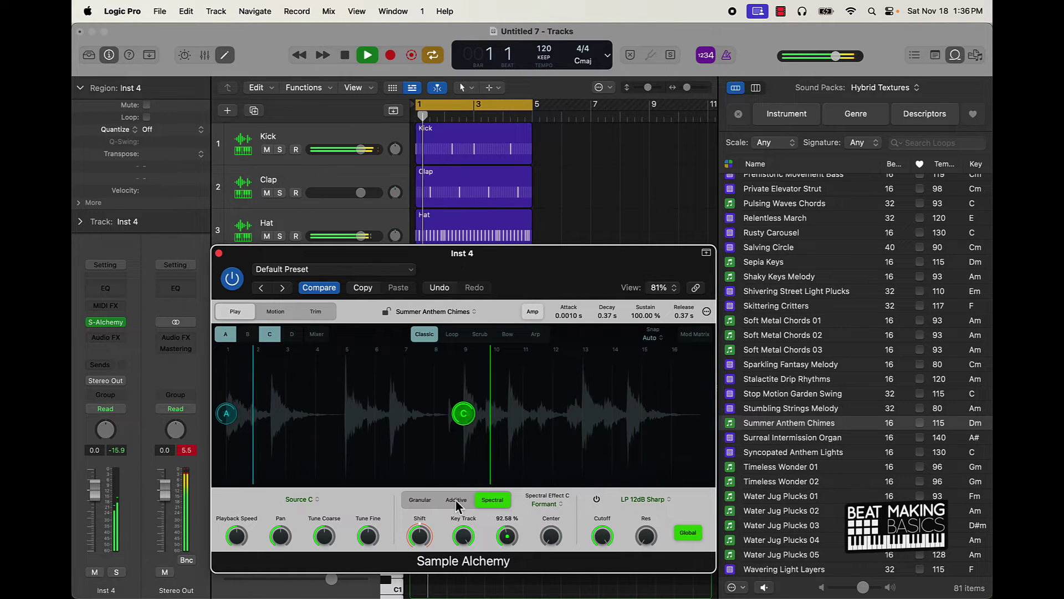
pyautogui.click(458, 501)
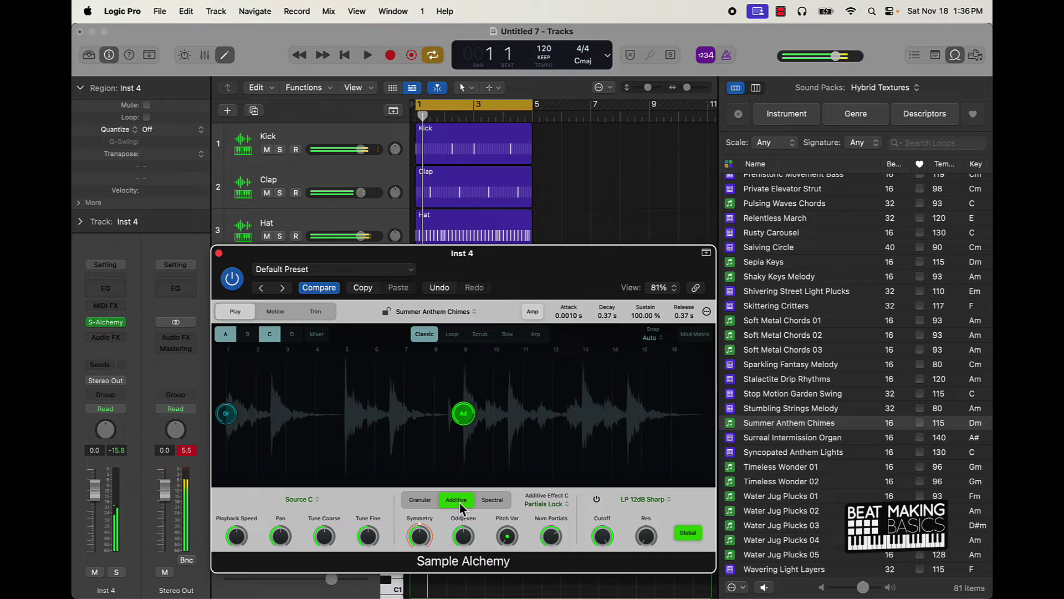
pyautogui.press('space')
pyautogui.click(430, 501)
pyautogui.press('space')
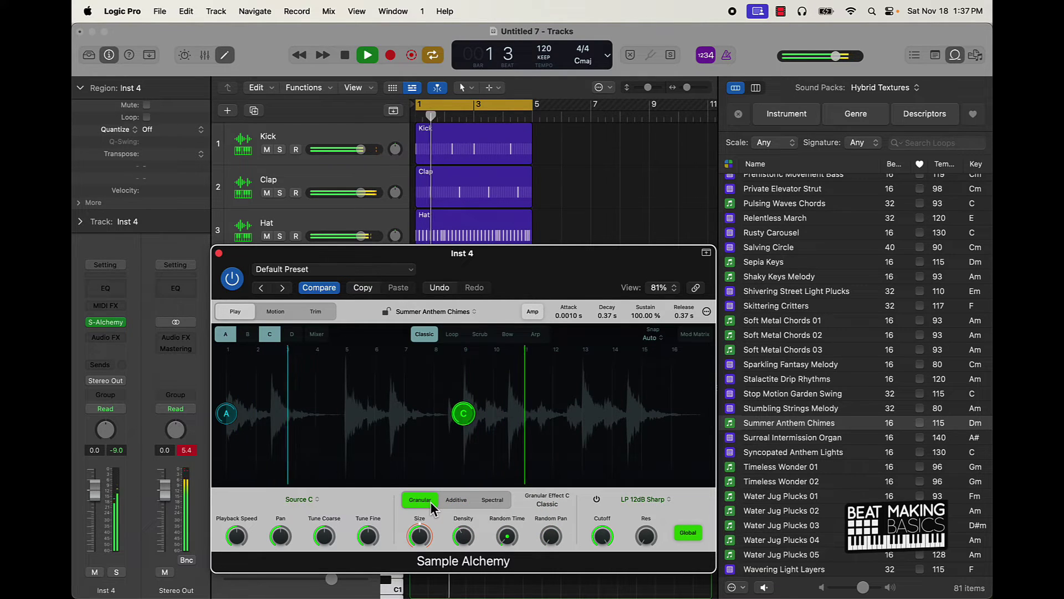
pyautogui.click(219, 252)
pyautogui.press('space')
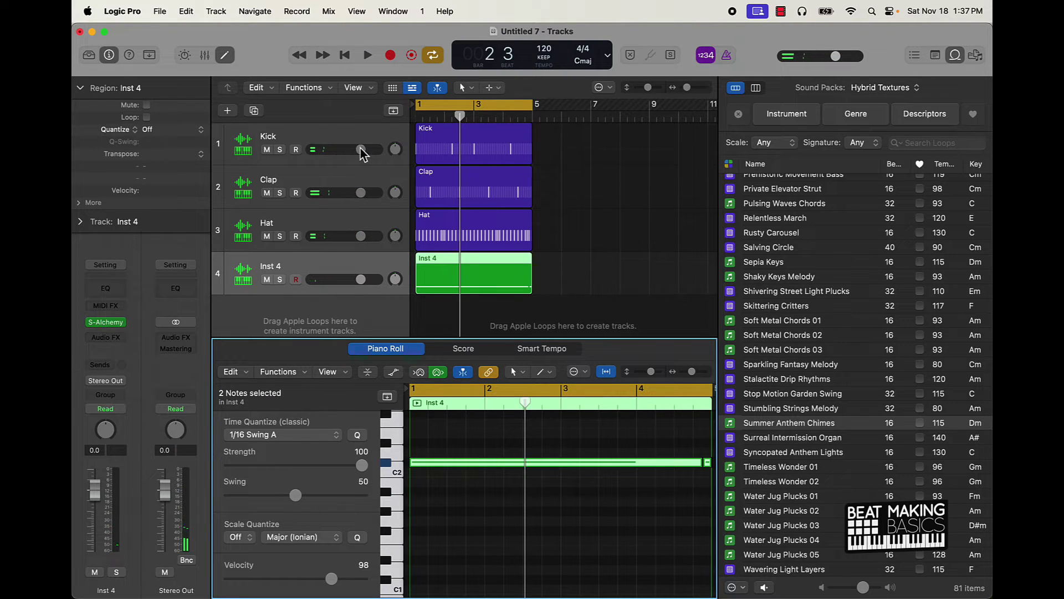
# Lower the Kick, Clap, Hat and Inst 4 volume faders and play the beat.
pyautogui.moveTo(360, 150); pyautogui.dragTo(338, 150)
pyautogui.moveTo(360, 193); pyautogui.dragTo(345, 193)
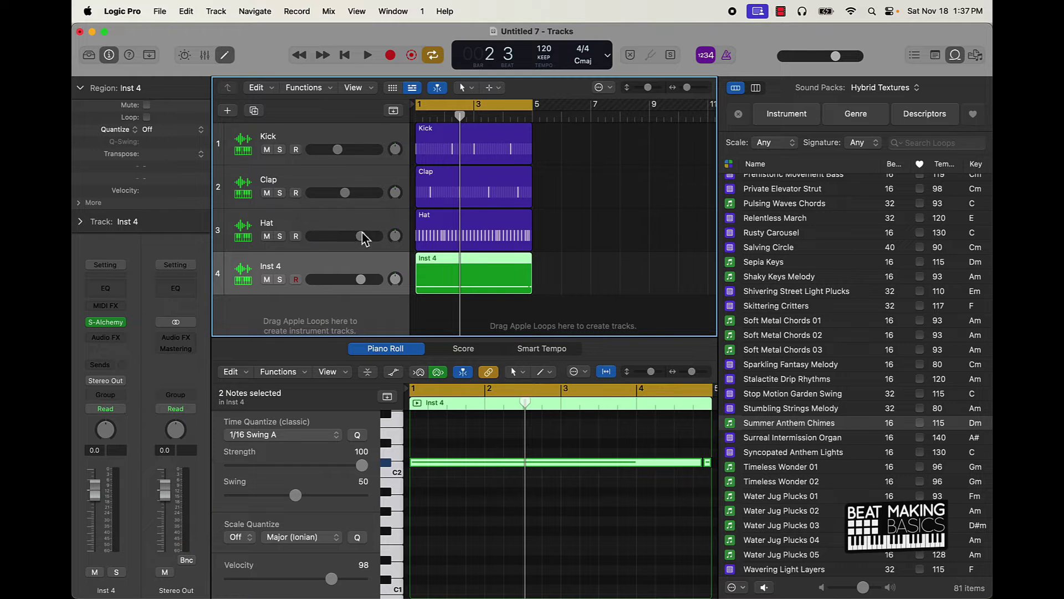
pyautogui.moveTo(361, 237); pyautogui.dragTo(337, 236)
pyautogui.moveTo(361, 279)
pyautogui.mouseDown()
pyautogui.moveTo(332, 279)
pyautogui.moveTo(350, 279)
pyautogui.mouseUp()
pyautogui.press('space')
pyautogui.press('XF86AudioRaiseVolume')
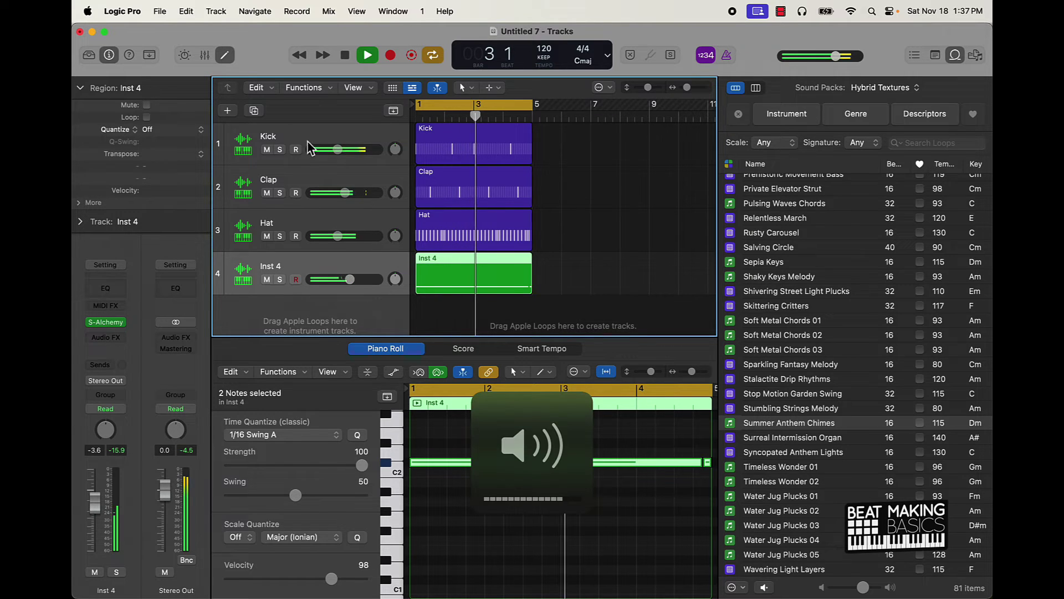
# Nudge the Kick, Clap and Hat volumes back up slightly.
pyautogui.moveTo(339, 150); pyautogui.dragTo(345, 149)
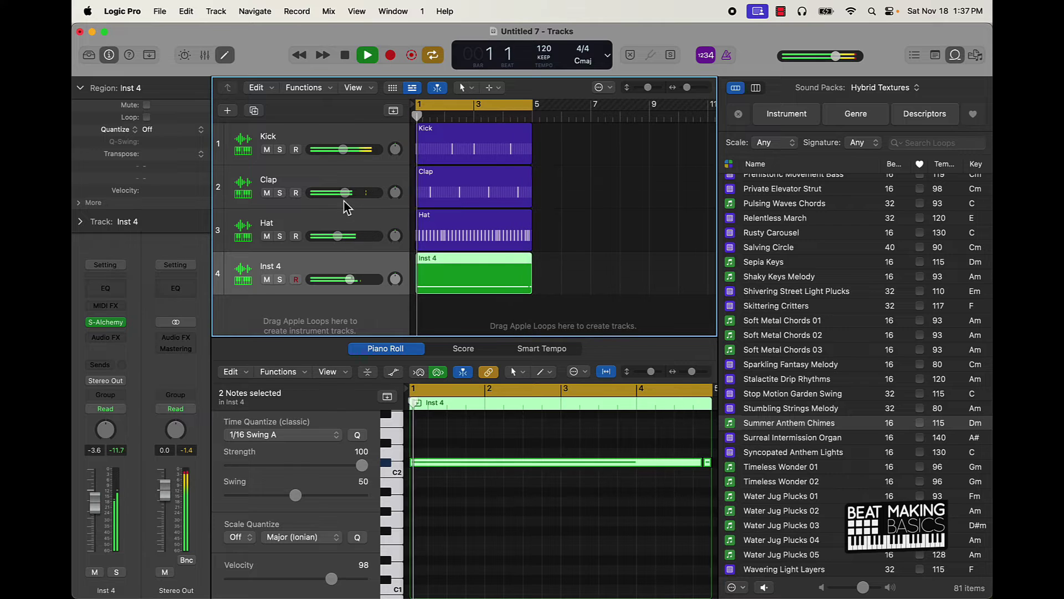
pyautogui.moveTo(344, 194); pyautogui.dragTo(349, 193)
pyautogui.moveTo(338, 236); pyautogui.dragTo(339, 237)
# Browse Inst 4's audio effects list without choosing, stop playback and deselect the notes.
pyautogui.click(113, 348)
pyautogui.moveTo(140, 411)
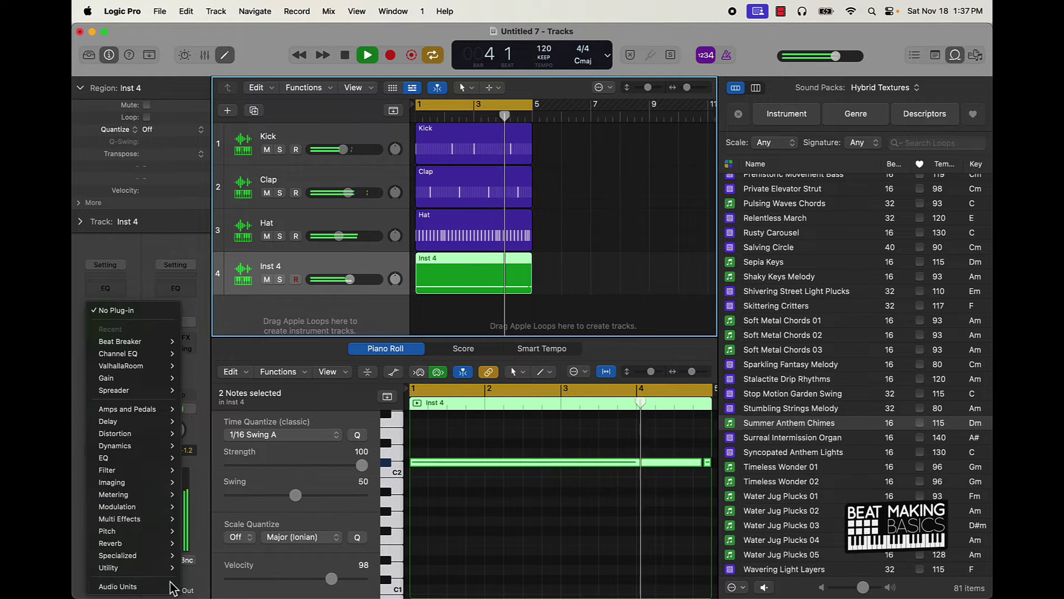
pyautogui.click(222, 347)
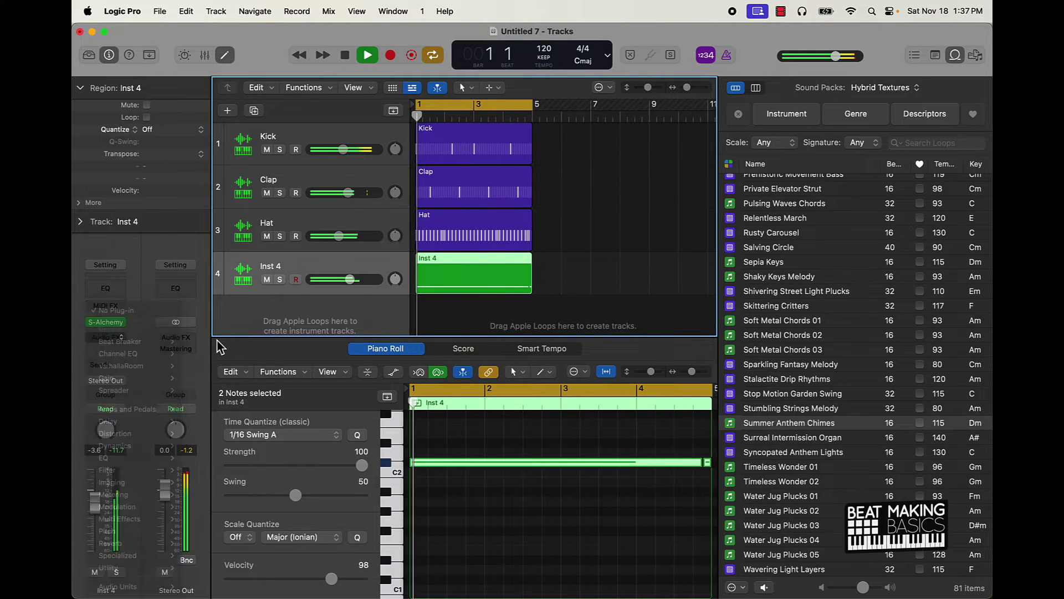
pyautogui.press('space')
pyautogui.click(687, 493)
pyautogui.hscroll(3, 690, 488)
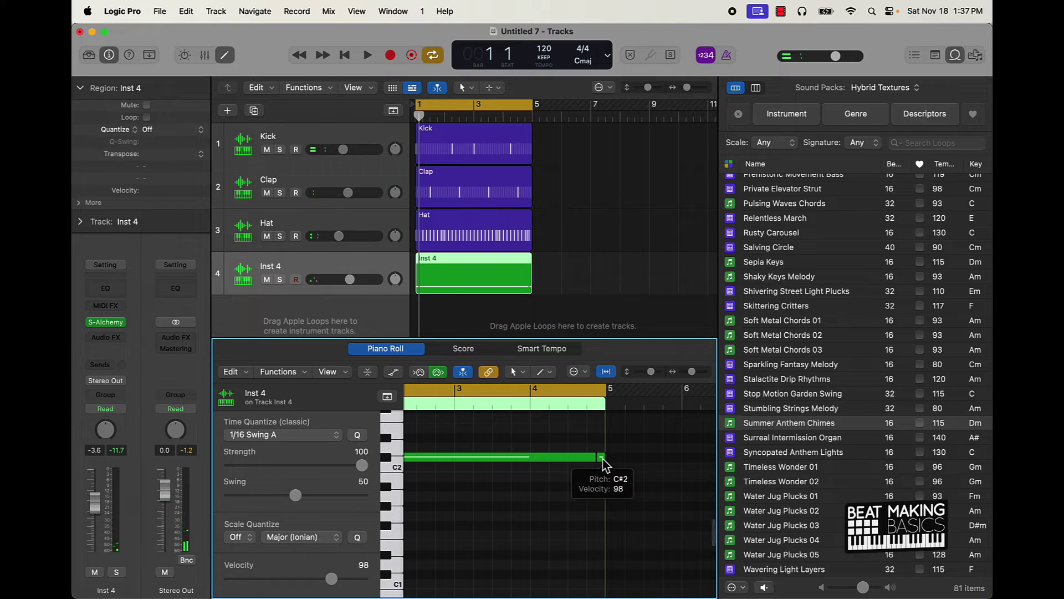
# Check the chime note's pitch and length, then select the Inst 4 region.
pyautogui.click(602, 461)
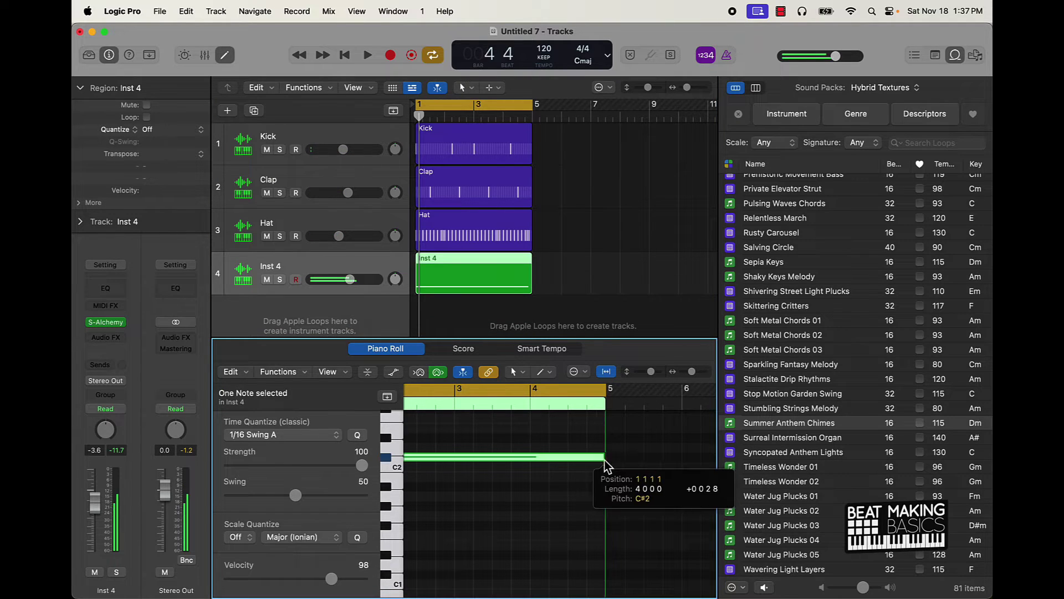
pyautogui.click(583, 481)
pyautogui.hscroll(-2, 585, 480)
pyautogui.click(594, 269)
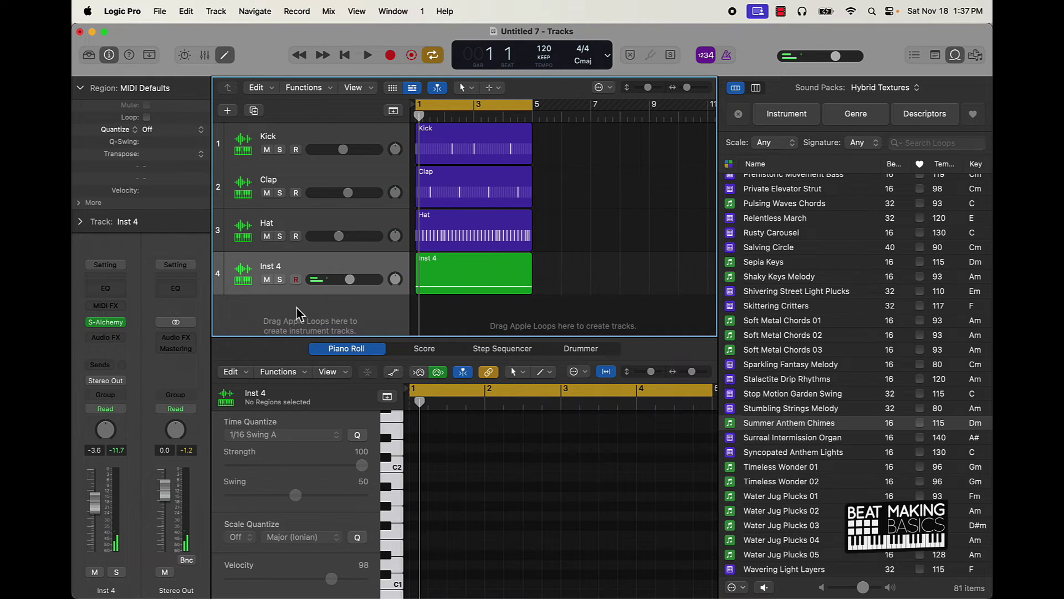
pyautogui.click(235, 273)
# Insert Beat Breaker in stereo on Inst 4 and start playback.
pyautogui.click(121, 339)
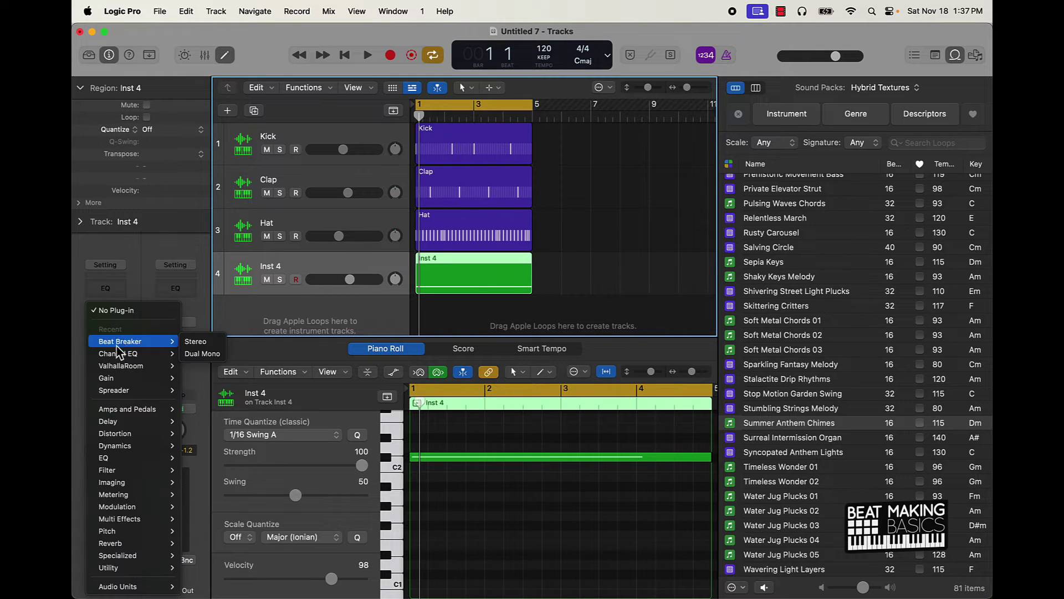
pyautogui.moveTo(143, 526)
pyautogui.moveTo(226, 528)
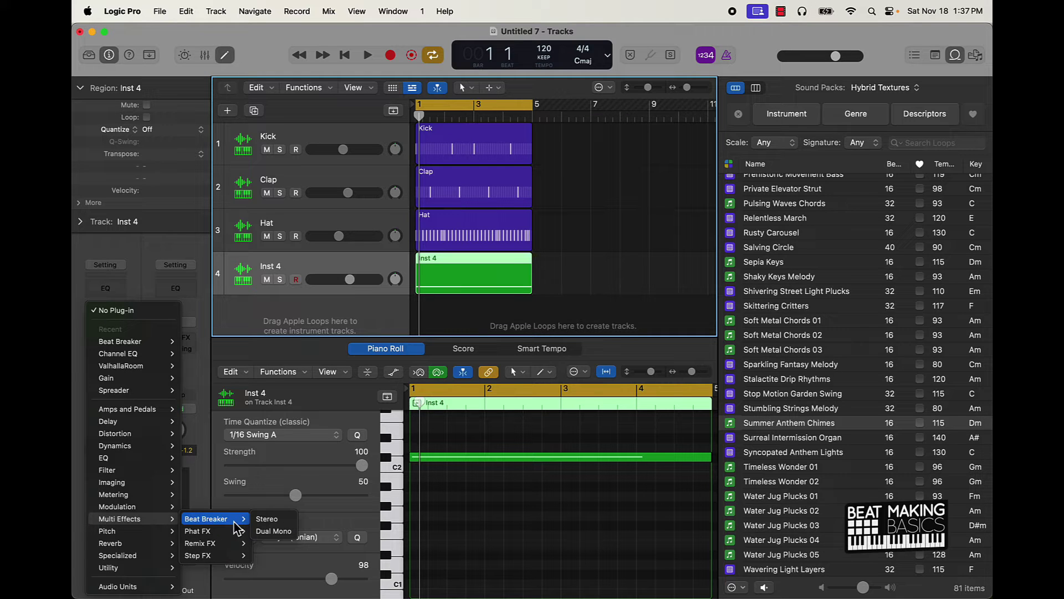
pyautogui.click(265, 523)
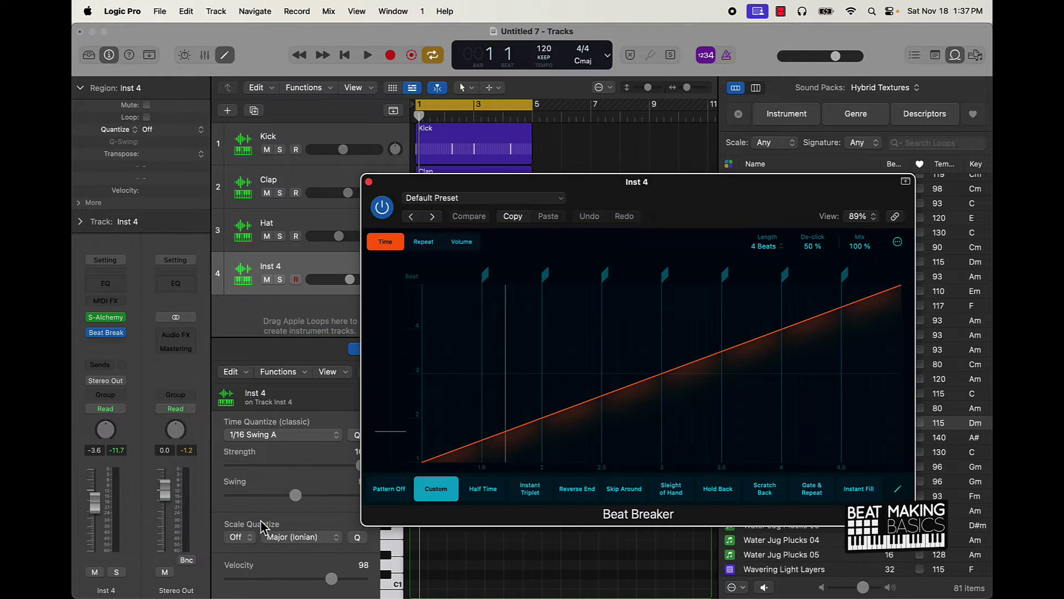
pyautogui.press('space')
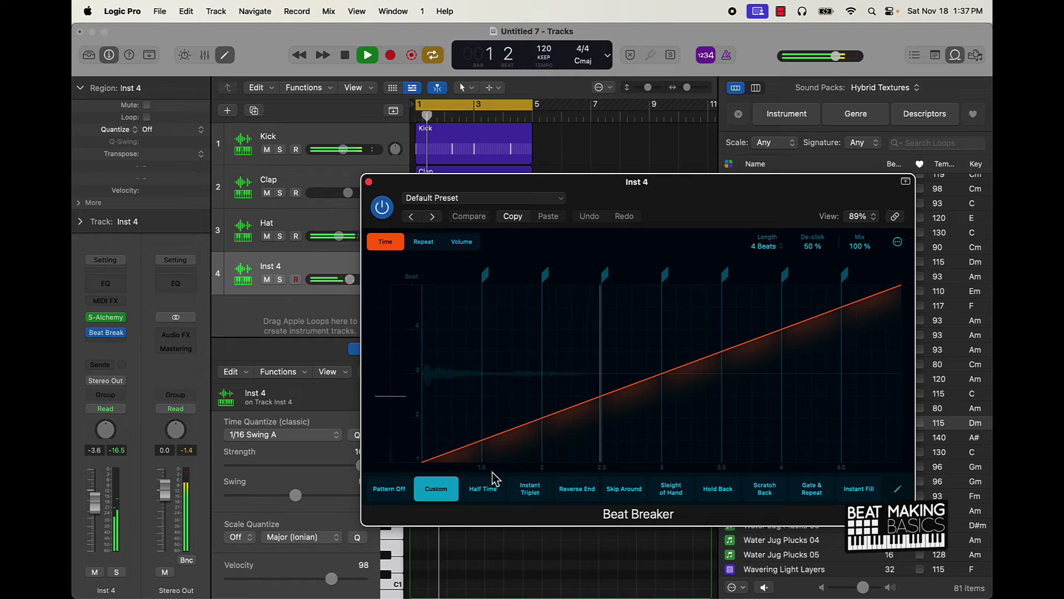
# Make the beat 3–3.5 slice repeat, increasing it to five repeats.
pyautogui.click(699, 370)
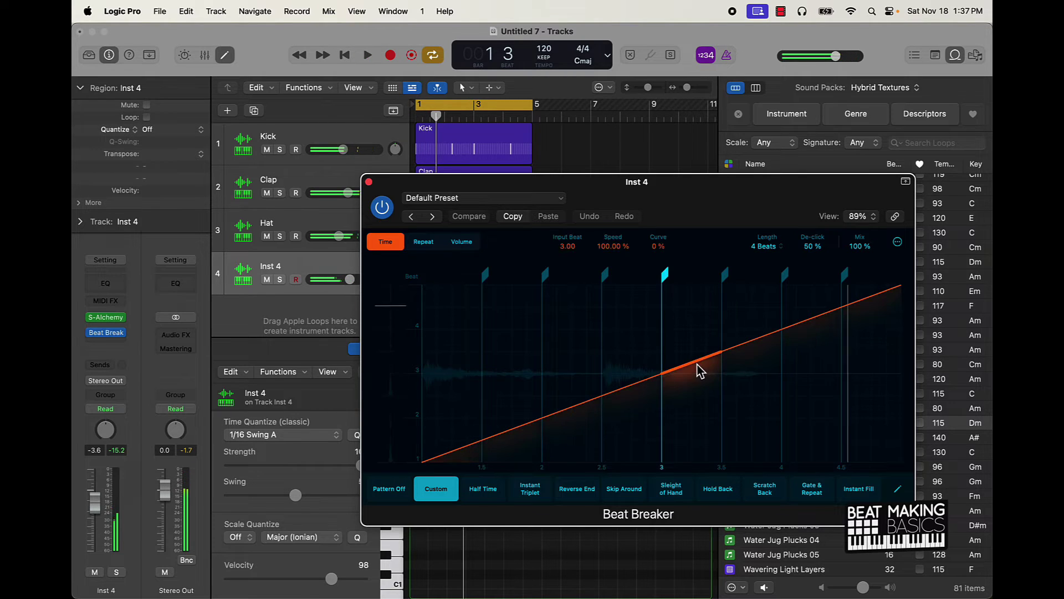
pyautogui.click(423, 244)
pyautogui.moveTo(696, 368); pyautogui.dragTo(697, 339)
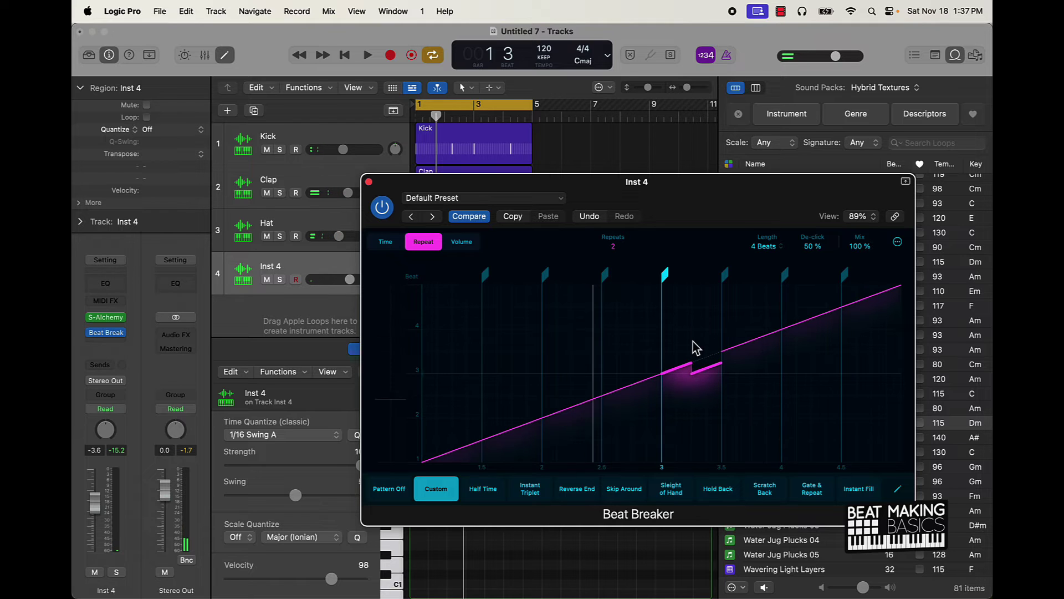
pyautogui.press('space')
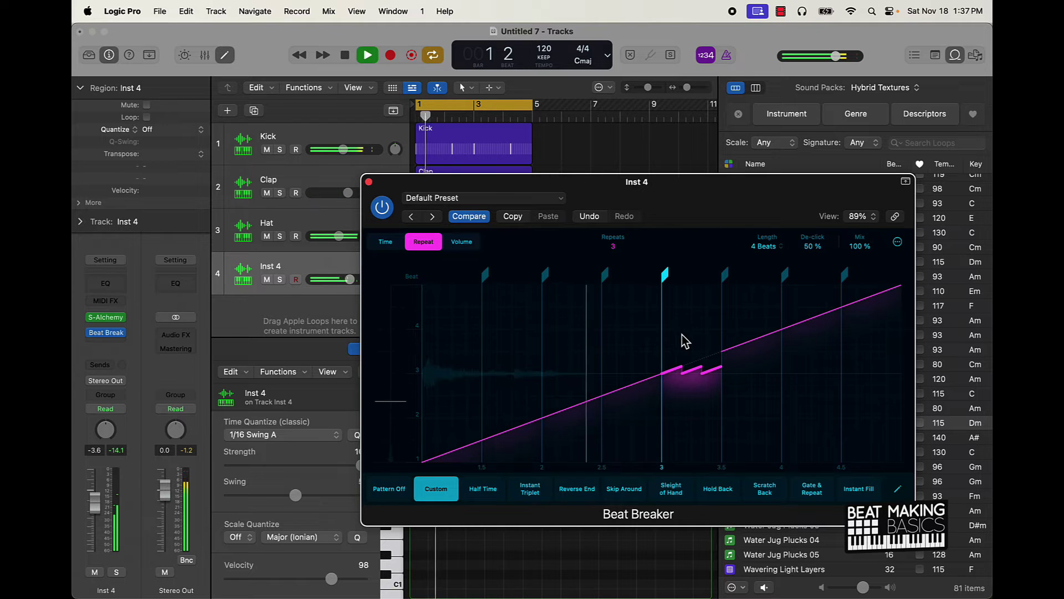
pyautogui.press('space')
pyautogui.moveTo(696, 373); pyautogui.dragTo(715, 449)
# Split the 3.5–4 slice into repeats and lower its volume slightly to −2.8 dB.
pyautogui.moveTo(761, 356); pyautogui.dragTo(762, 282)
pyautogui.press('space')
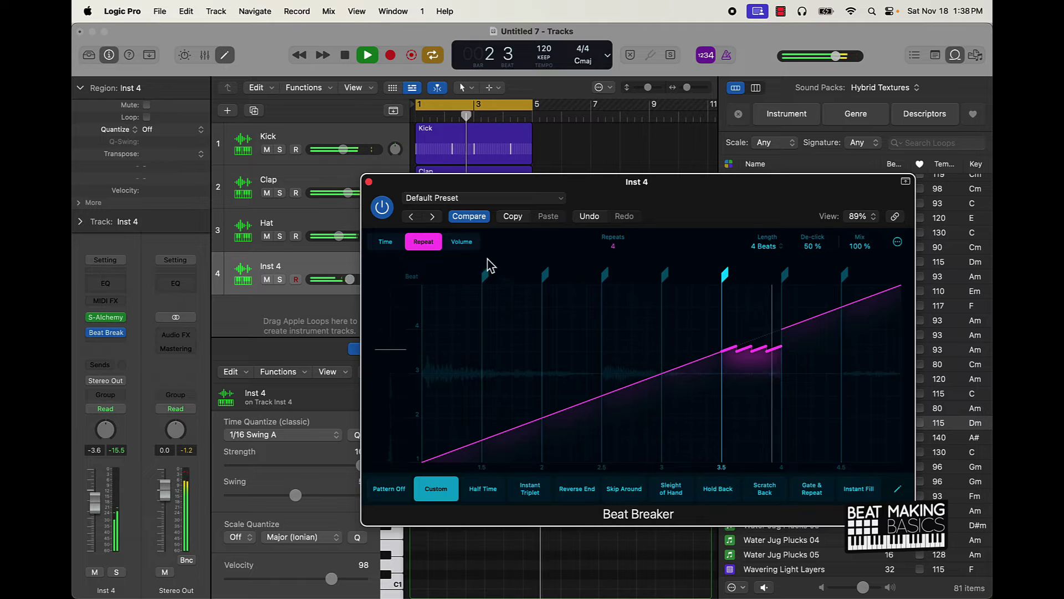
pyautogui.press('Tab')
pyautogui.moveTo(774, 340); pyautogui.dragTo(767, 356)
# Make the 3.5–4 slice play from input beat 4.00 and lower it to −4.2 dB.
pyautogui.click(383, 242)
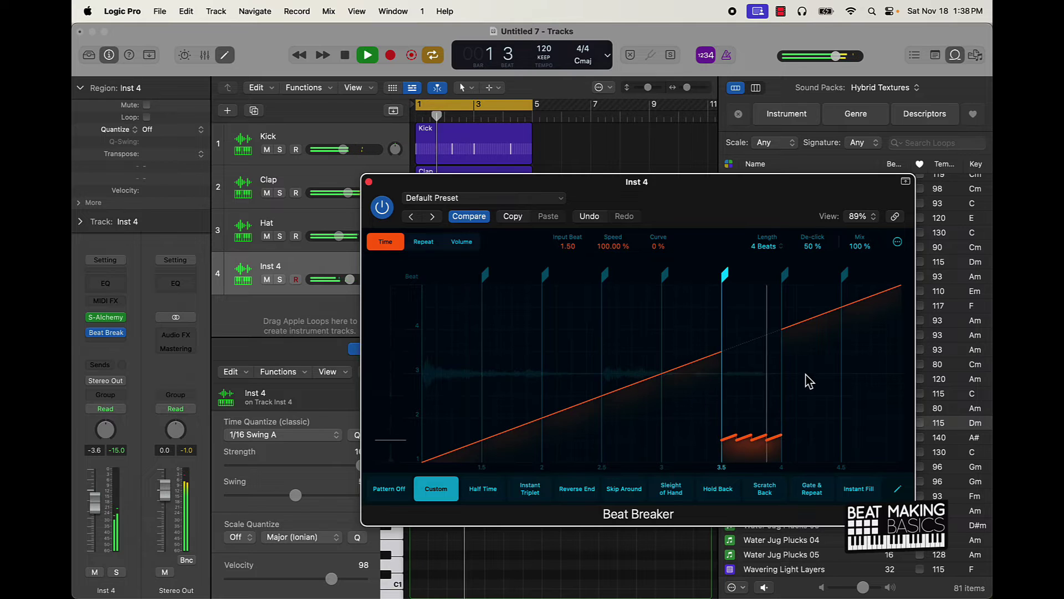
pyautogui.moveTo(751, 440); pyautogui.dragTo(763, 321)
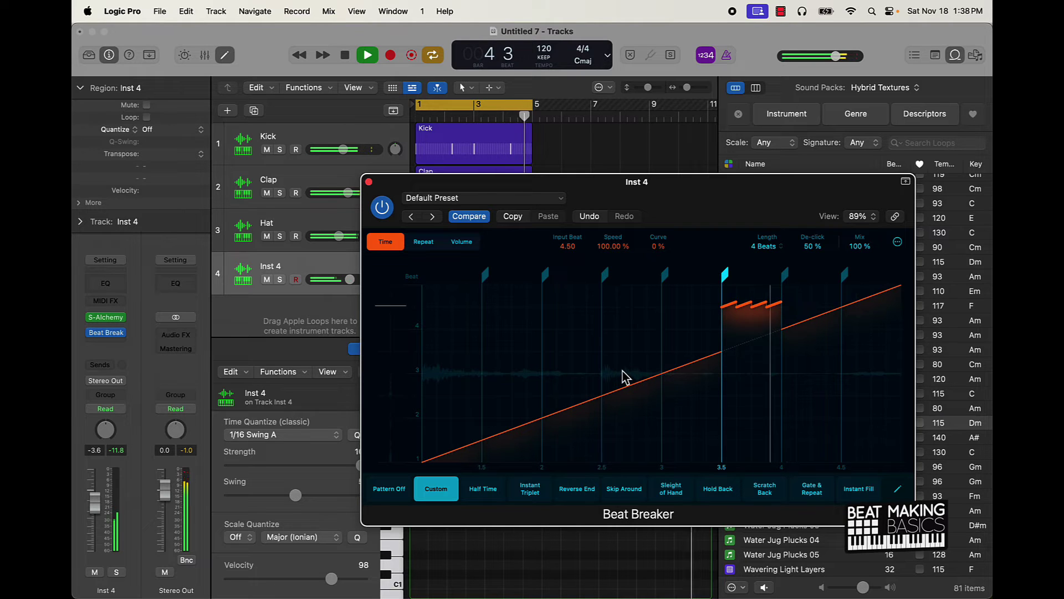
pyautogui.moveTo(760, 316); pyautogui.dragTo(755, 327)
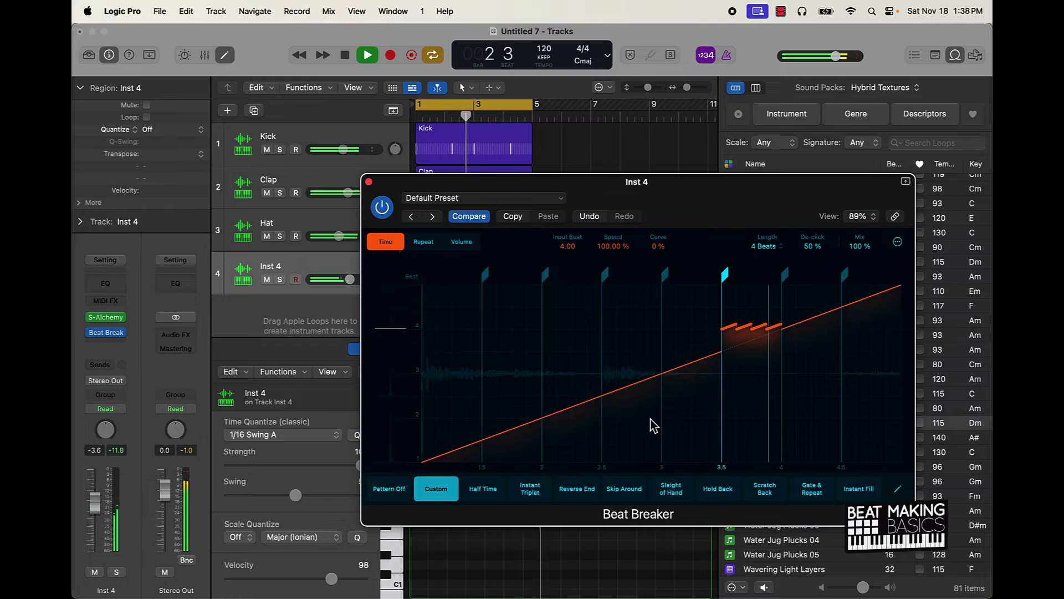
pyautogui.click(461, 242)
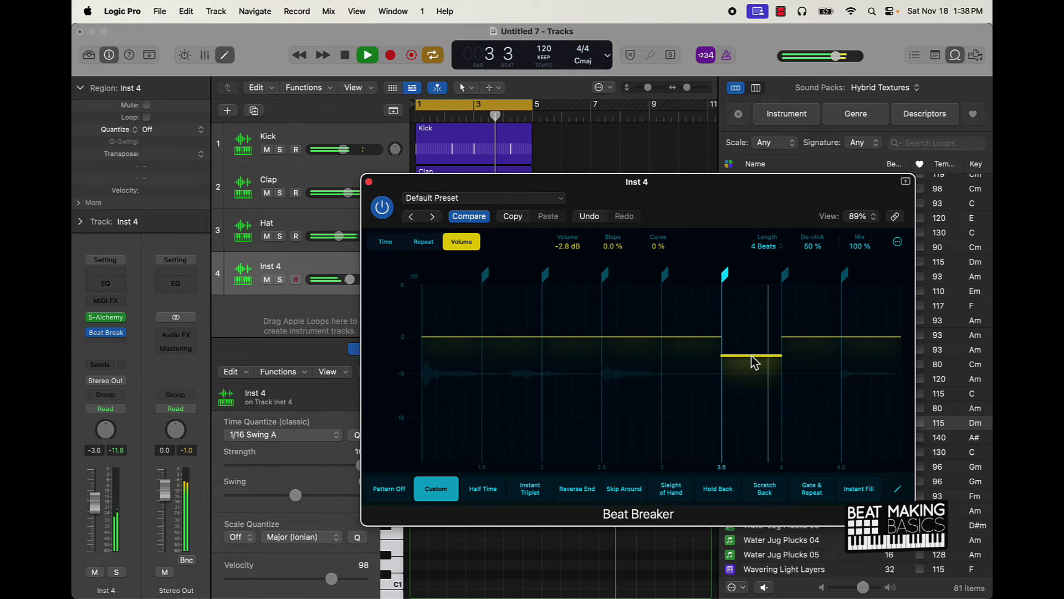
pyautogui.moveTo(750, 361); pyautogui.dragTo(750, 369)
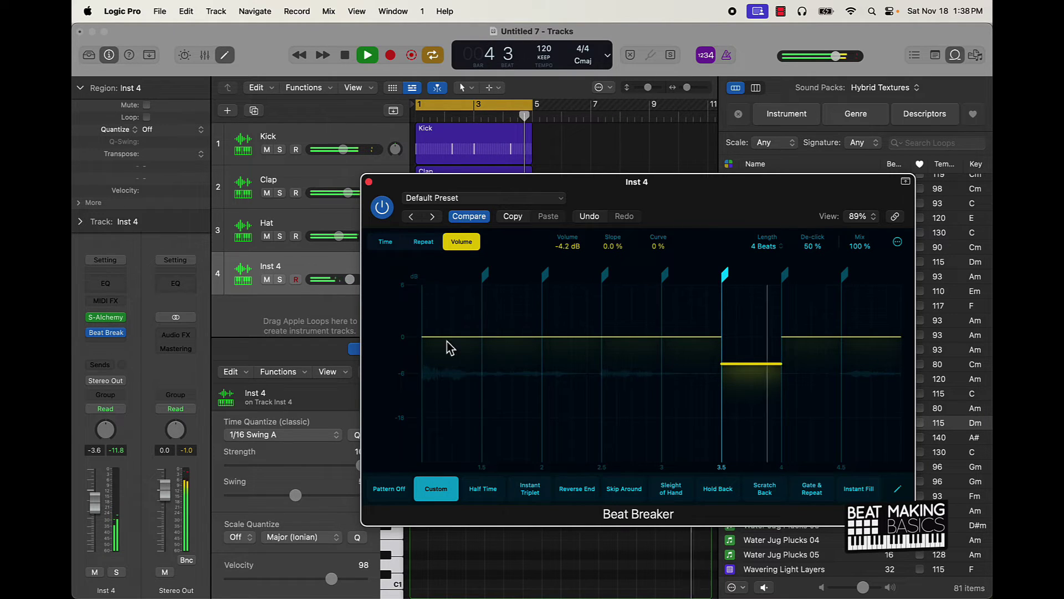
# Start a slice at beat 1.62 that replays audio from input beat 2.00.
pyautogui.click(391, 244)
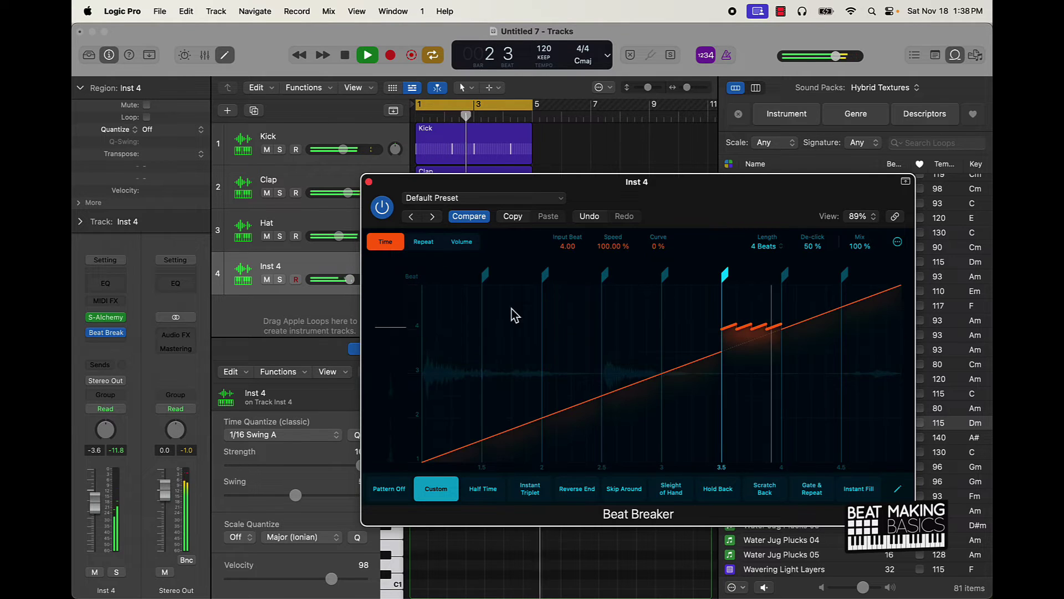
pyautogui.moveTo(546, 415); pyautogui.dragTo(575, 360)
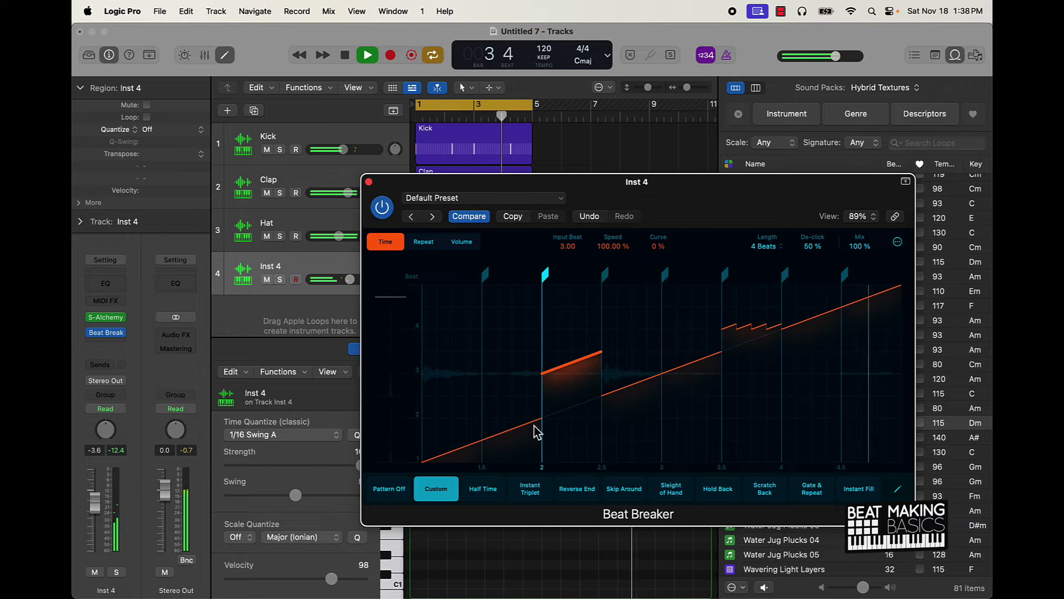
pyautogui.moveTo(548, 273); pyautogui.dragTo(507, 287)
pyautogui.moveTo(560, 350); pyautogui.dragTo(573, 413)
pyautogui.press('space')
pyautogui.press('space')
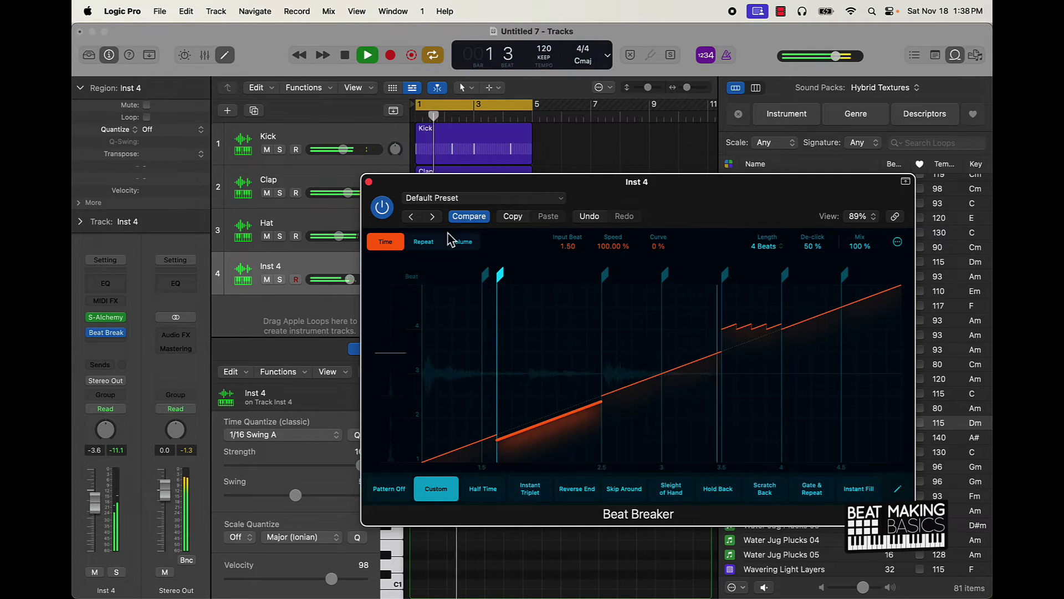
pyautogui.press('space')
pyautogui.press('space')
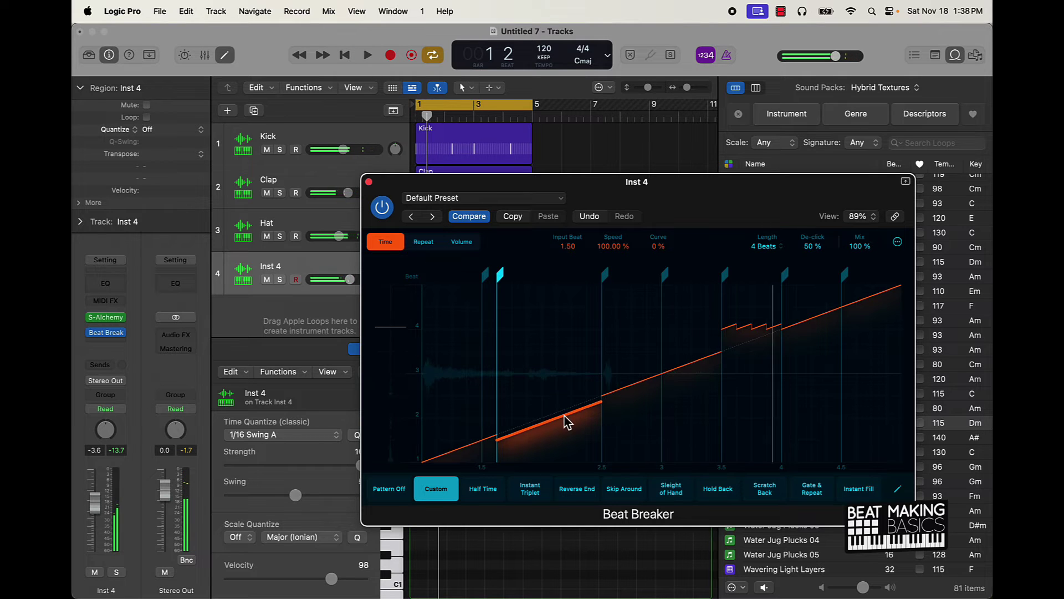
# Give that slice three repeats and move its start to beat 1.88.
pyautogui.click(423, 242)
pyautogui.moveTo(563, 413); pyautogui.dragTo(540, 426)
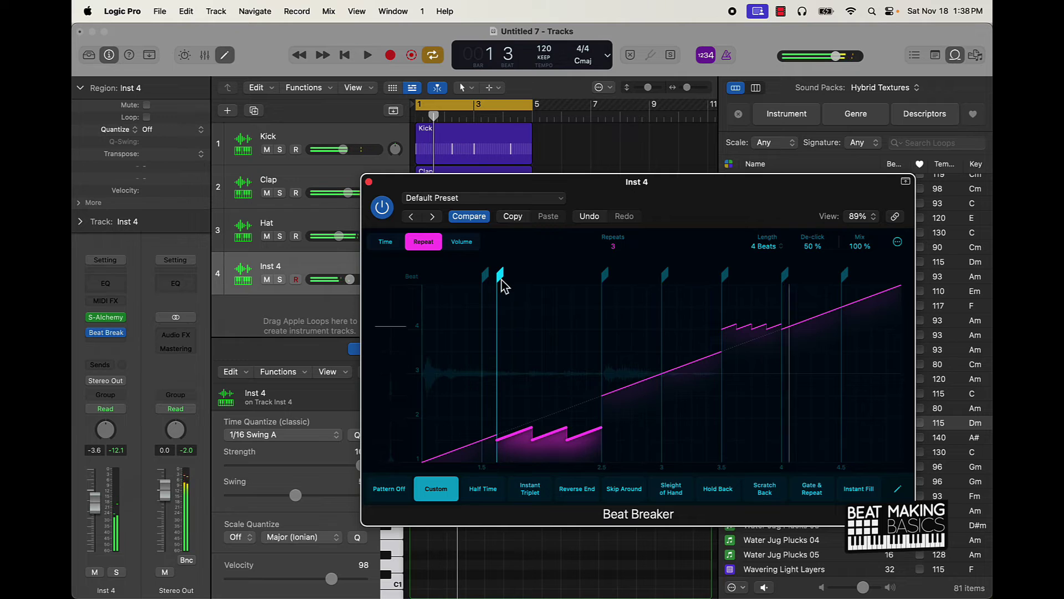
pyautogui.moveTo(500, 277); pyautogui.dragTo(530, 277)
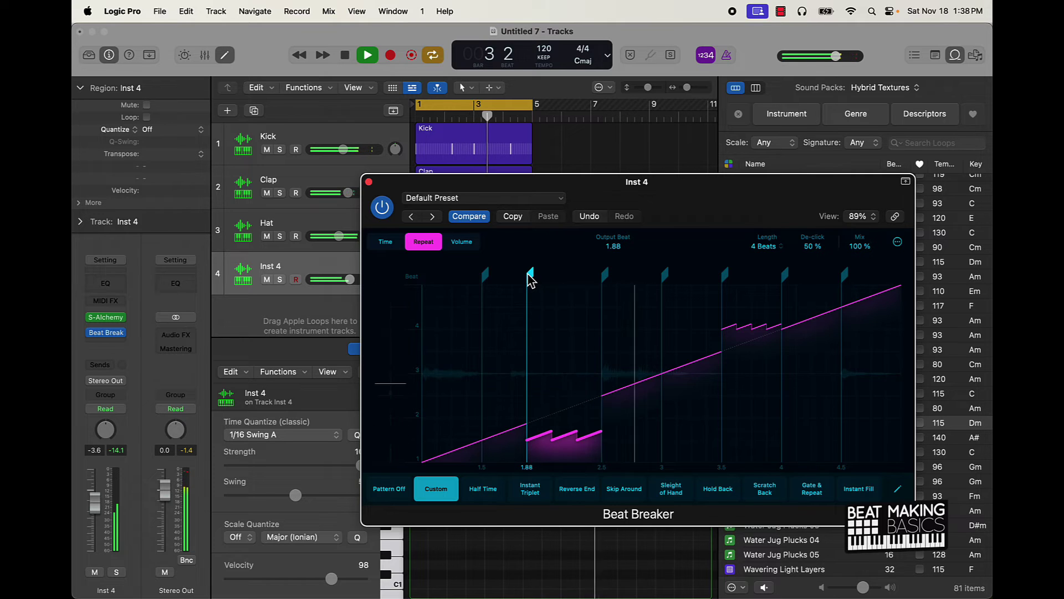
# Lower slice volumes: 1.88–2.5 to −6.6 dB, 3.5–4 to −20 dB, 1.5–1.88 and 3–3.5 to −1.7 dB, final to −1.2 dB.
pyautogui.click(461, 241)
pyautogui.moveTo(586, 371); pyautogui.dragTo(671, 388)
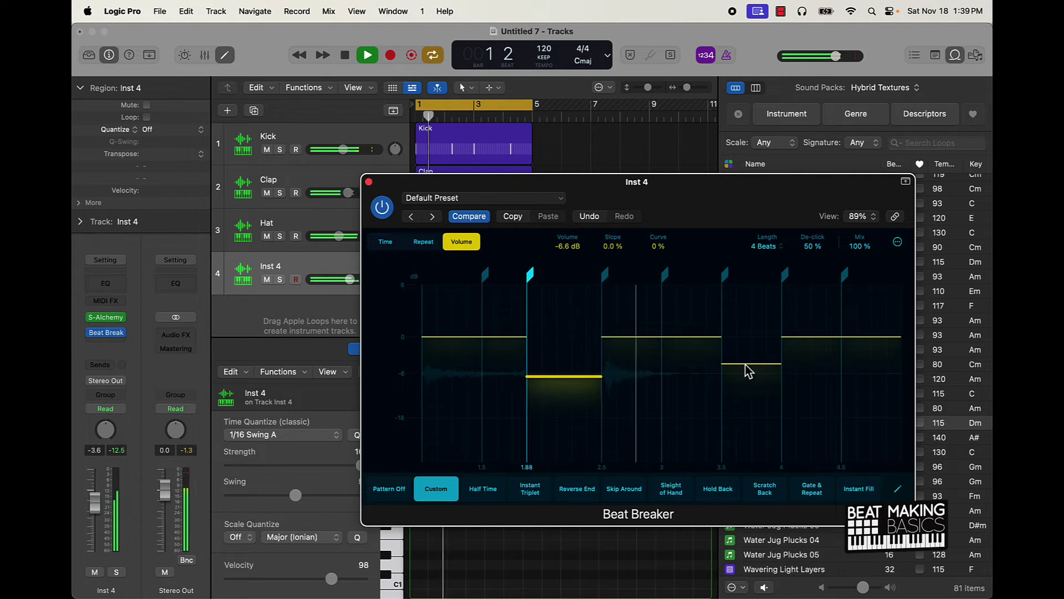
pyautogui.moveTo(746, 364); pyautogui.dragTo(748, 423)
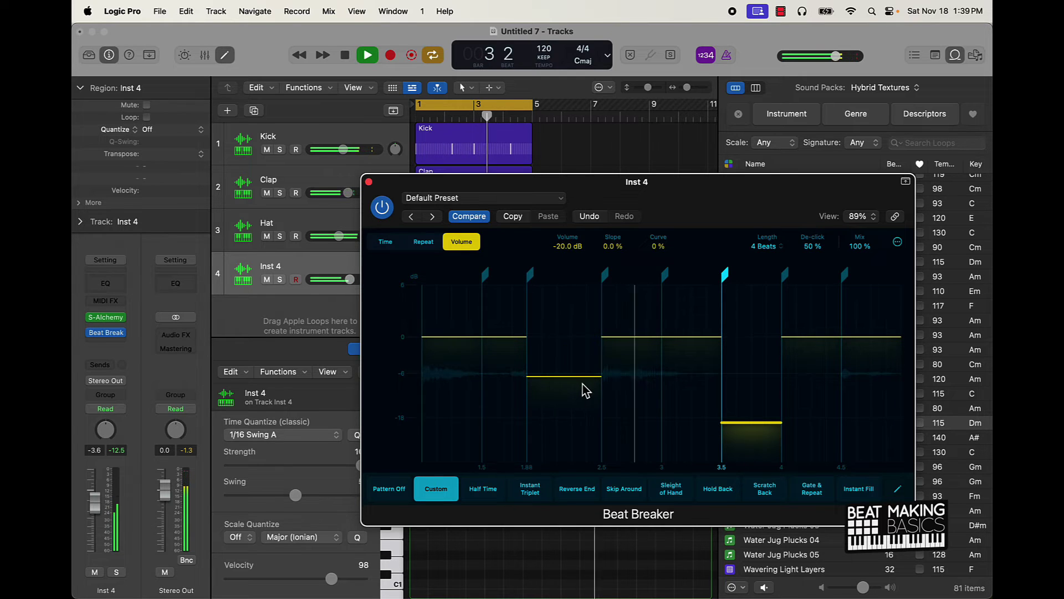
pyautogui.moveTo(501, 337); pyautogui.dragTo(501, 355)
pyautogui.moveTo(887, 338); pyautogui.dragTo(886, 348)
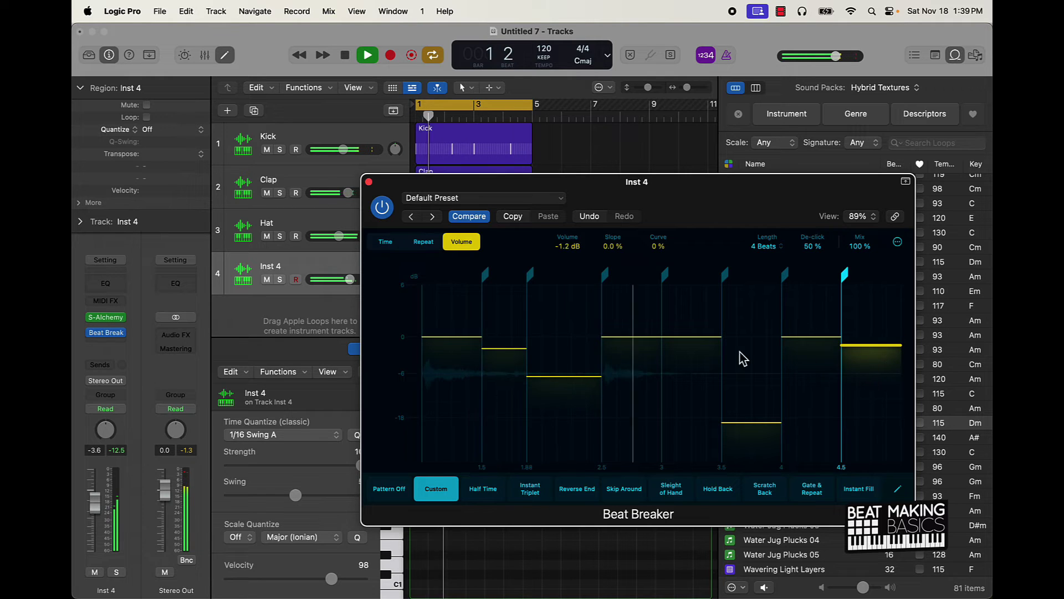
pyautogui.moveTo(691, 338); pyautogui.dragTo(687, 349)
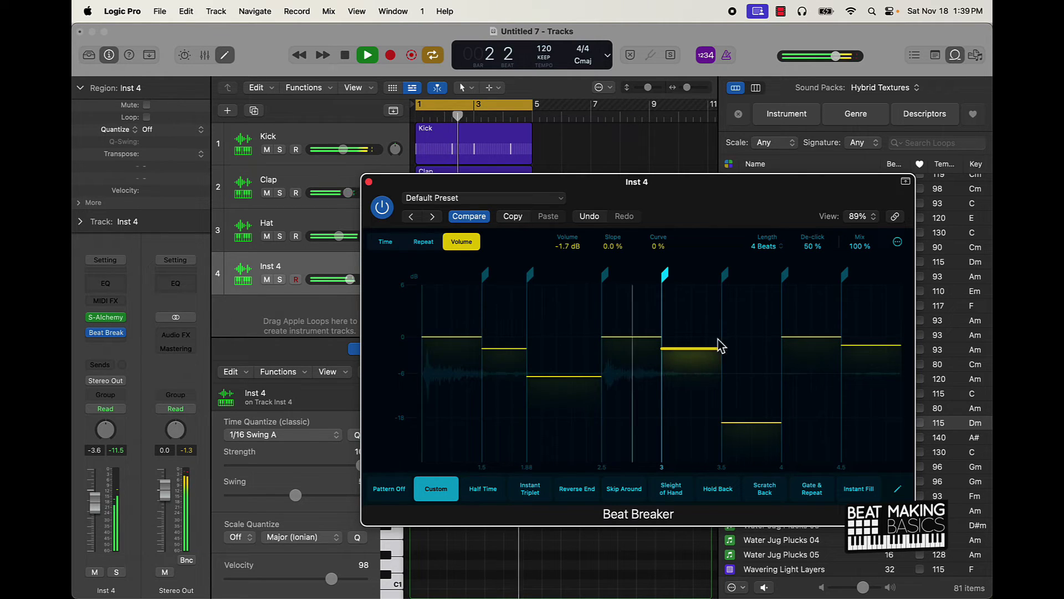
# Keep the 2.5–3 slice at one repeat and give the final slice two repeats.
pyautogui.click(424, 242)
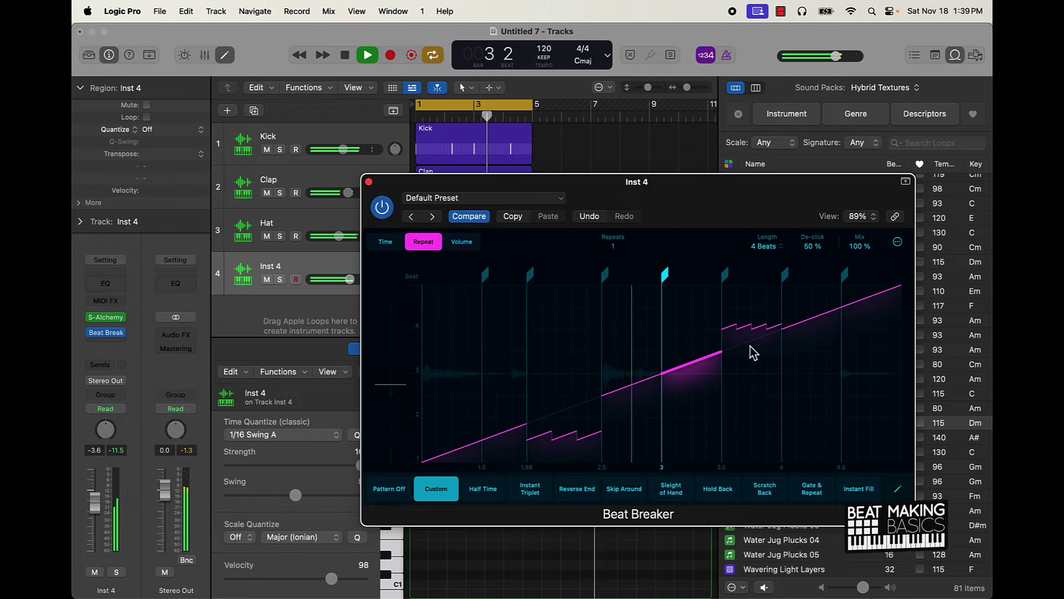
pyautogui.moveTo(646, 385); pyautogui.dragTo(648, 373)
pyautogui.click(868, 315)
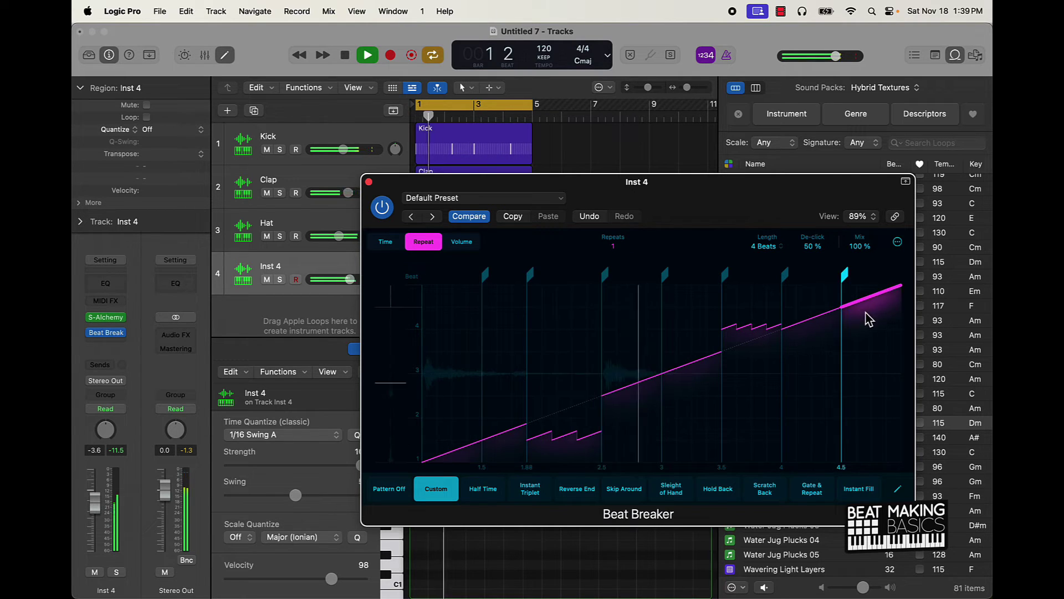
pyautogui.moveTo(867, 328); pyautogui.dragTo(872, 268)
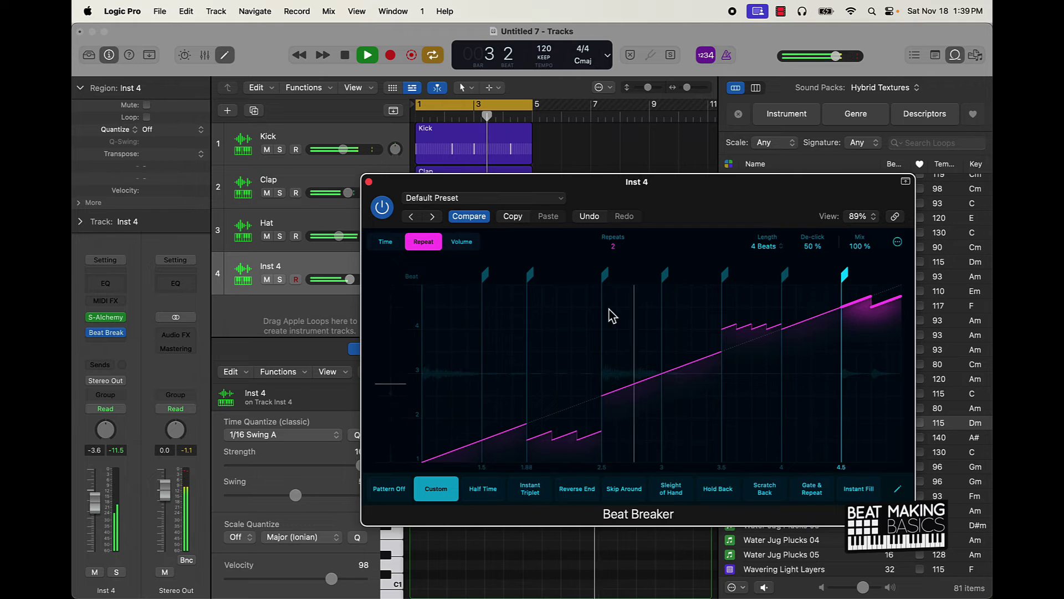
# Close Beat Breaker, make Inst 5 an octave-up (+12) chime copy and lower its volume.
pyautogui.click(369, 182)
pyautogui.press('space')
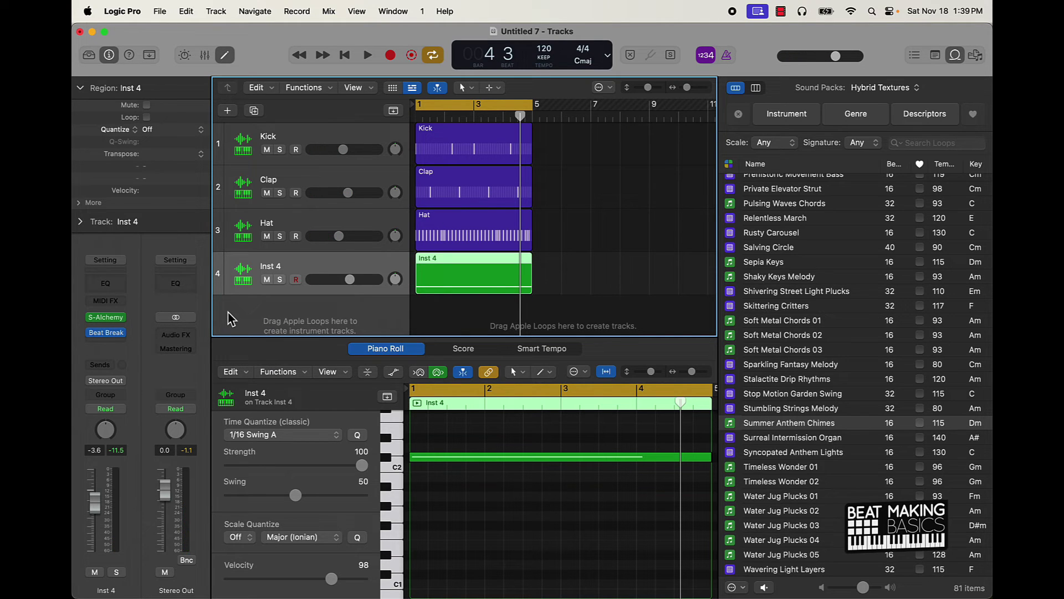
pyautogui.moveTo(102, 344)
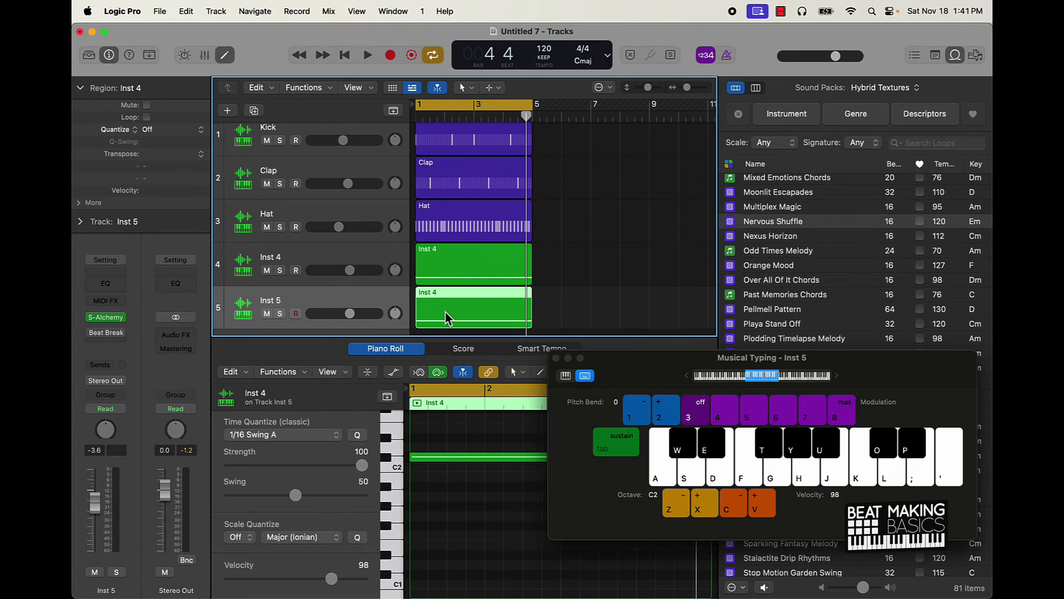
pyautogui.hotkey('alt', 'shift', 'Up')
pyautogui.press('space')
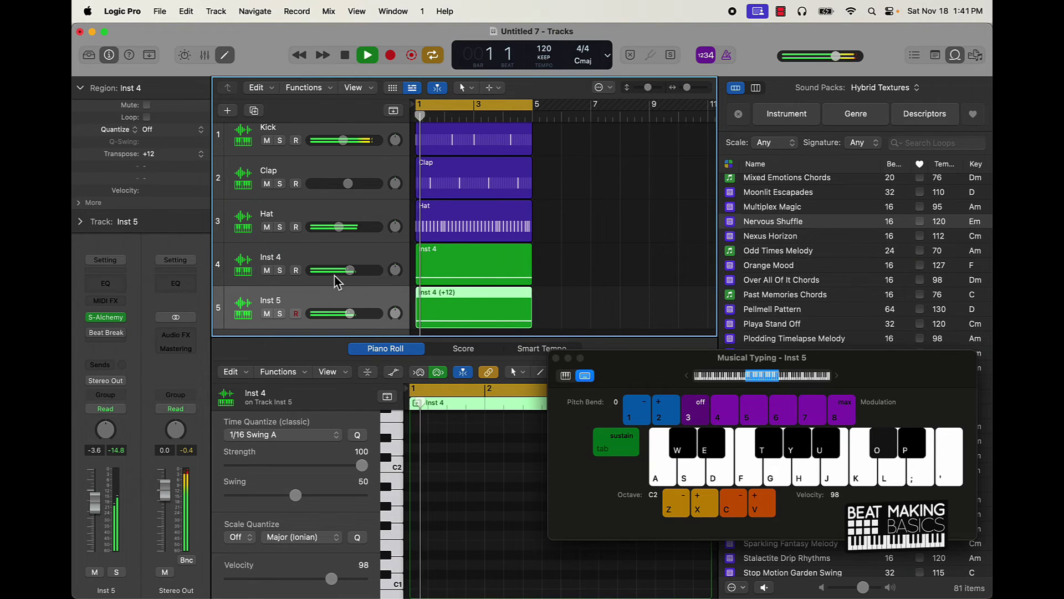
pyautogui.moveTo(349, 313); pyautogui.dragTo(332, 313)
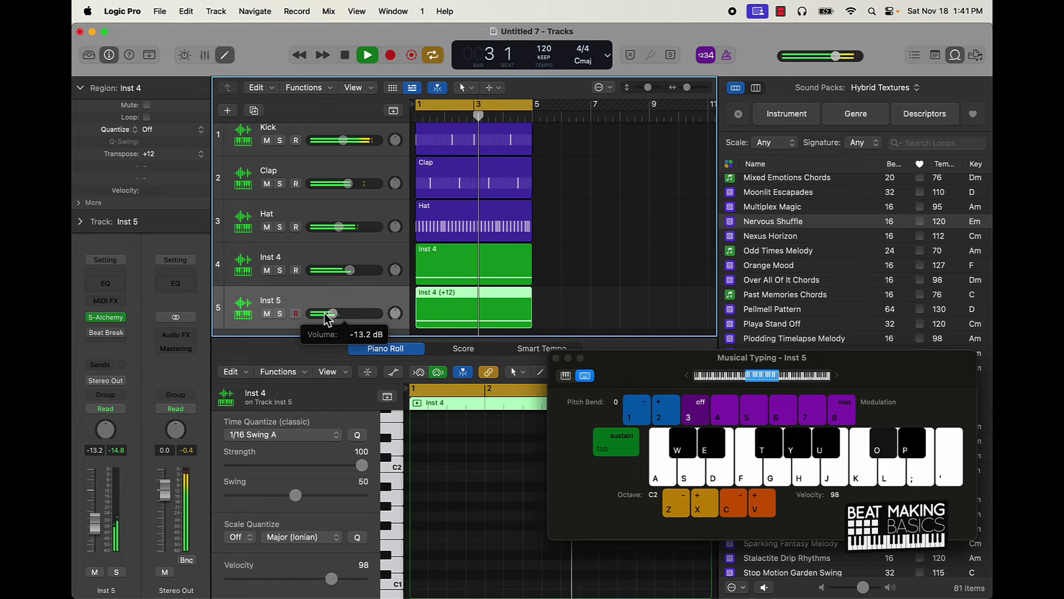
pyautogui.press('space')
# Create Inst 6 holding a copy of the chime region transposed down an octave.
pyautogui.press('cmd+d')
pyautogui.moveTo(469, 285); pyautogui.dragTo(466, 304)
pyautogui.hotkey('alt', 'shift', 'Down')
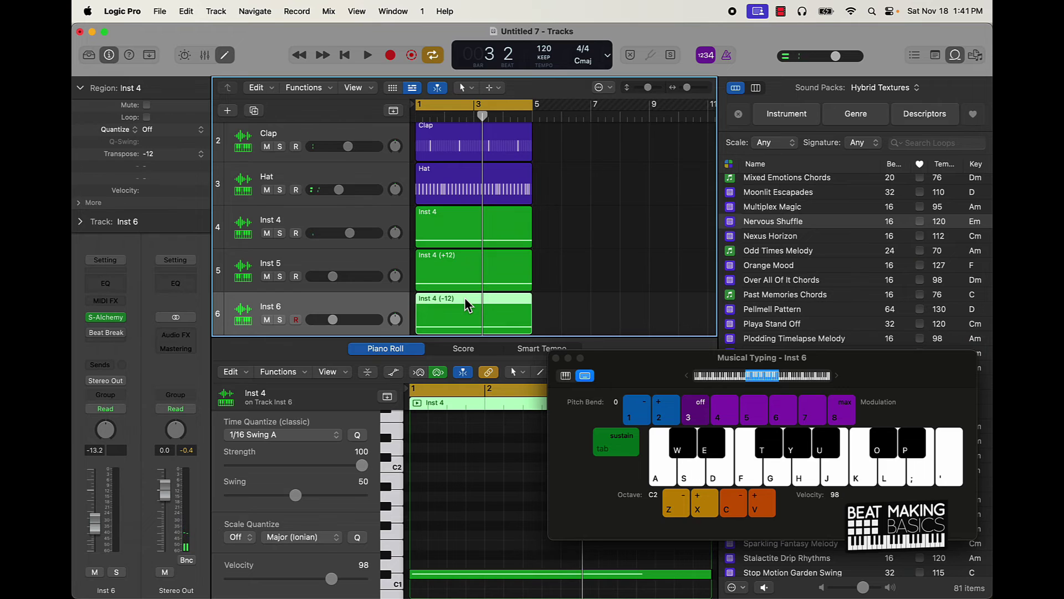
pyautogui.press('space')
# Mute Inst 4 and Inst 5, set Inst 6 to −6.0 dB and close the note editor.
pyautogui.click(267, 276)
pyautogui.click(265, 232)
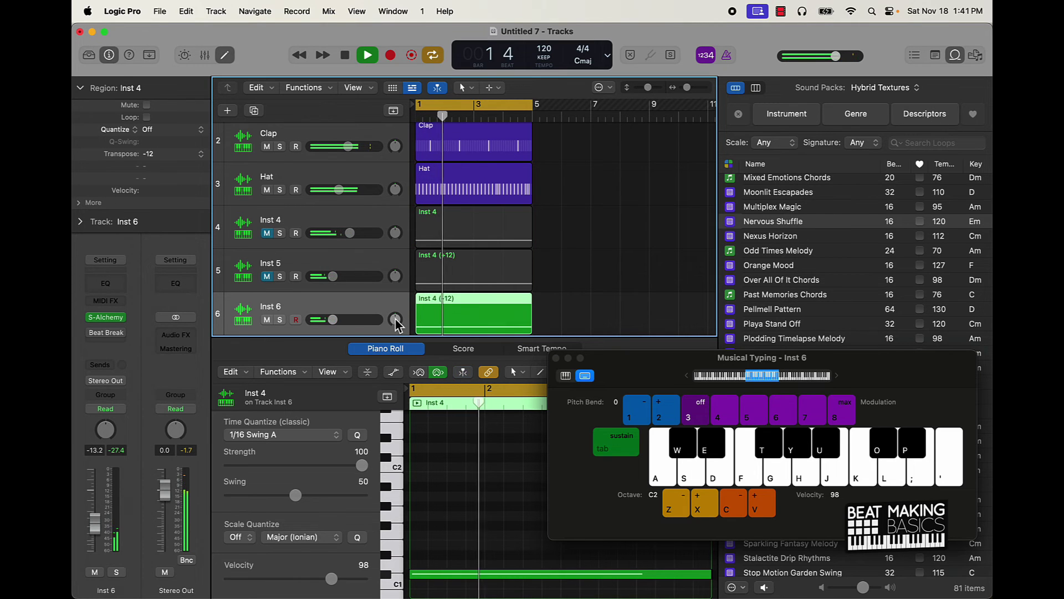
pyautogui.moveTo(333, 319); pyautogui.dragTo(343, 319)
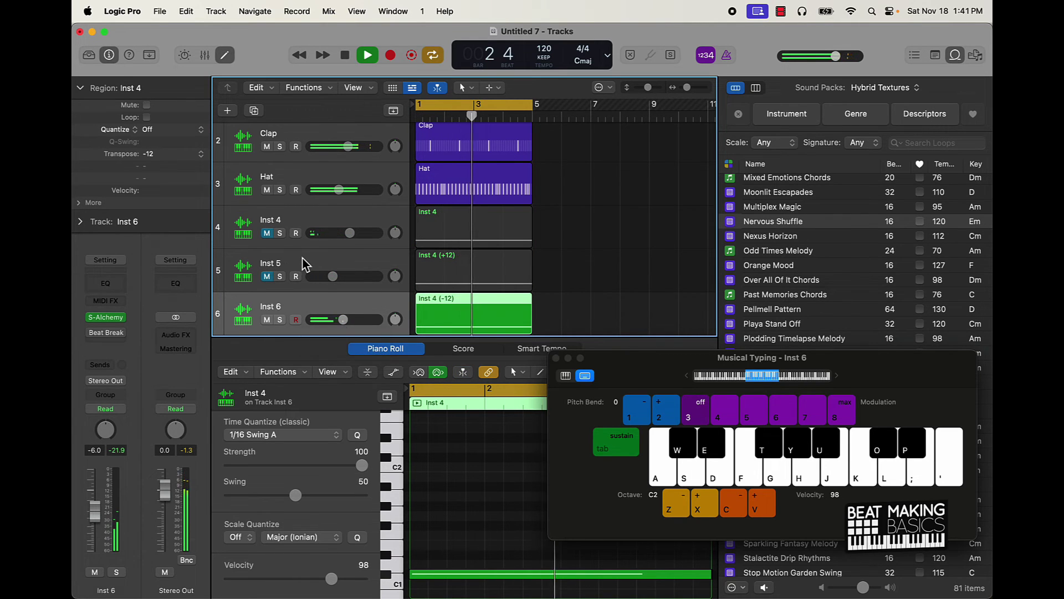
pyautogui.scroll(-3, 305, 261)
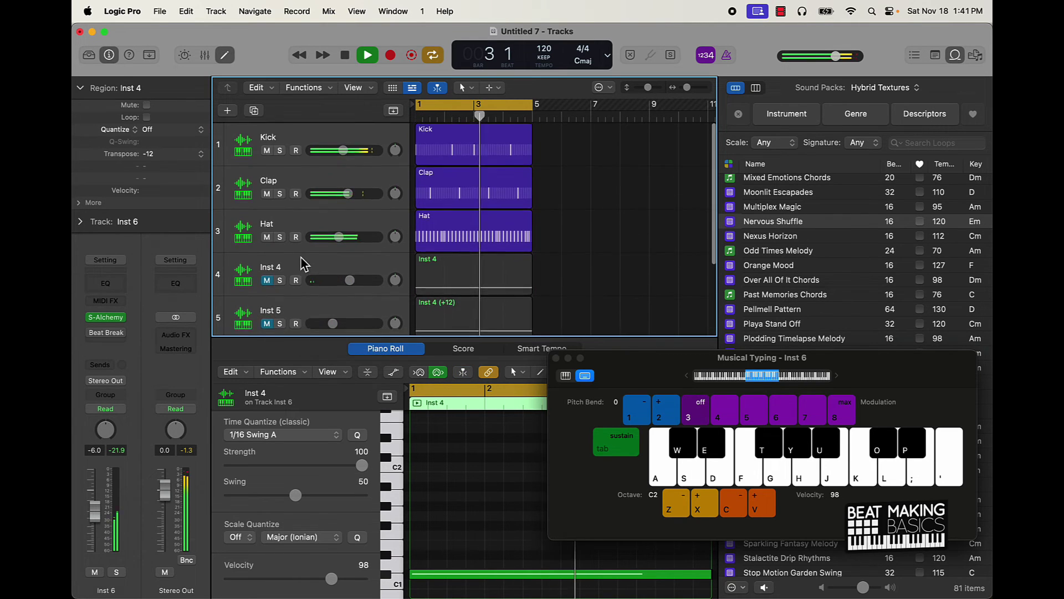
pyautogui.click(225, 55)
# Hide the loop browser and zoom the track area out to show all six tracks.
pyautogui.click(556, 358)
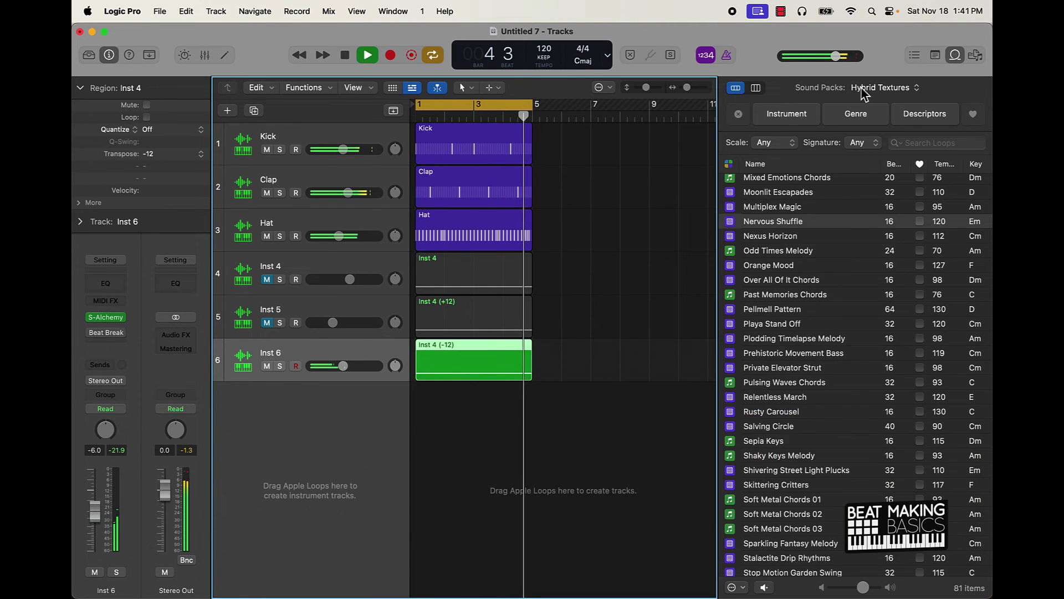
pyautogui.click(954, 55)
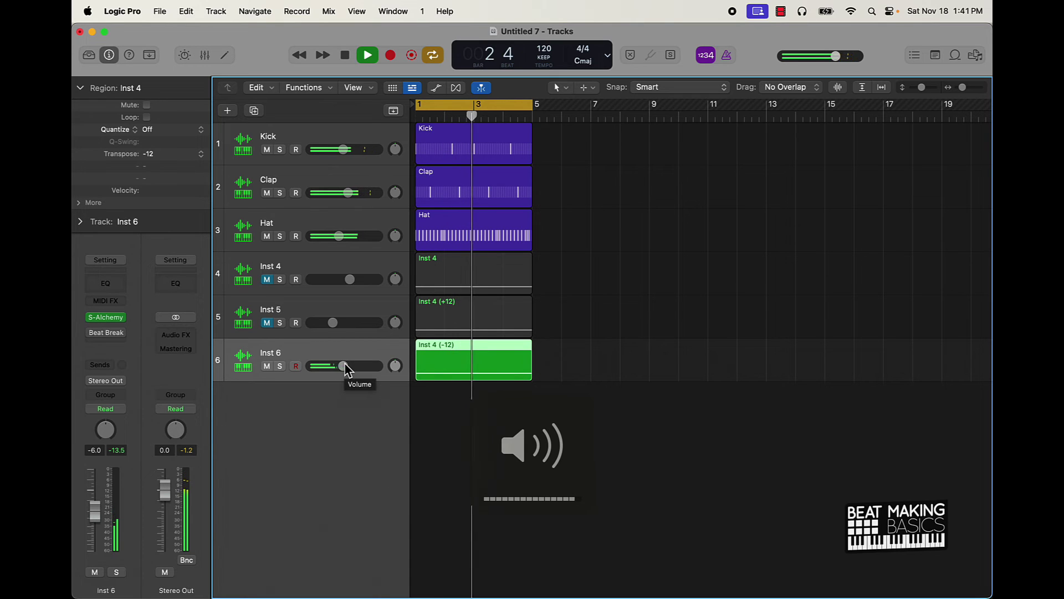
pyautogui.hscroll(2, 341, 362)
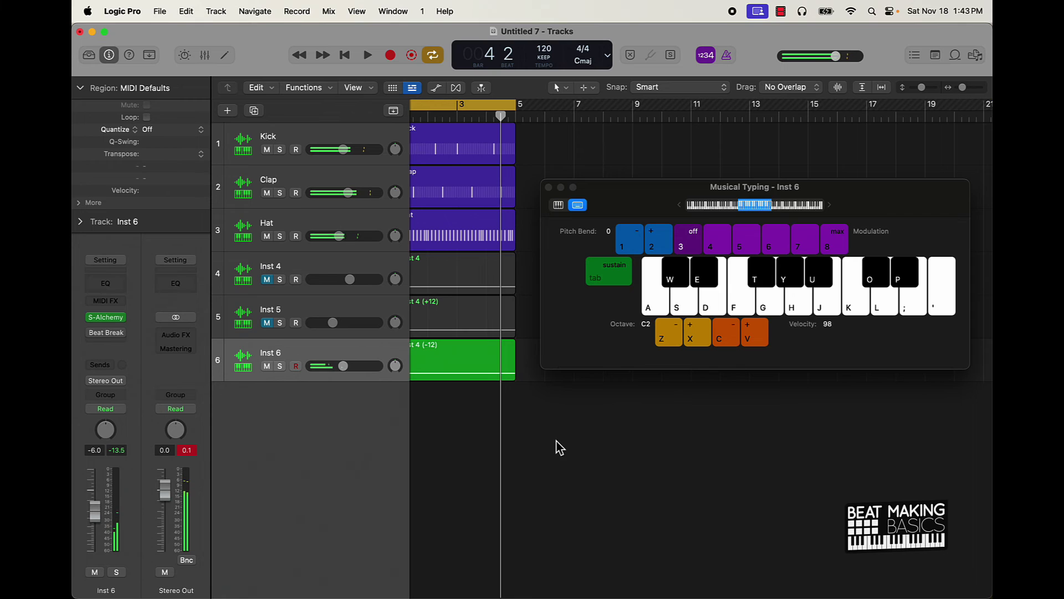
pyautogui.keyDown('ctrl'); pyautogui.keyDown('alt'); pyautogui.click(561, 444); pyautogui.keyUp('alt'); pyautogui.keyUp('ctrl')
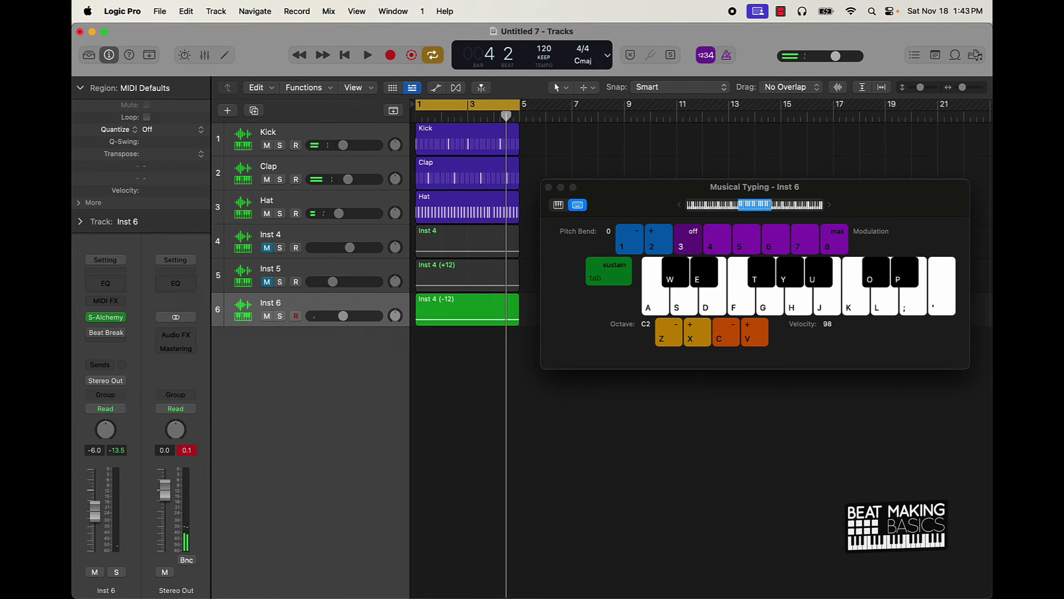
# Reset the clipped peak readouts and place the Musical Typing keyboard at the upper right.
pyautogui.moveTo(78, 590)
pyautogui.click(188, 450)
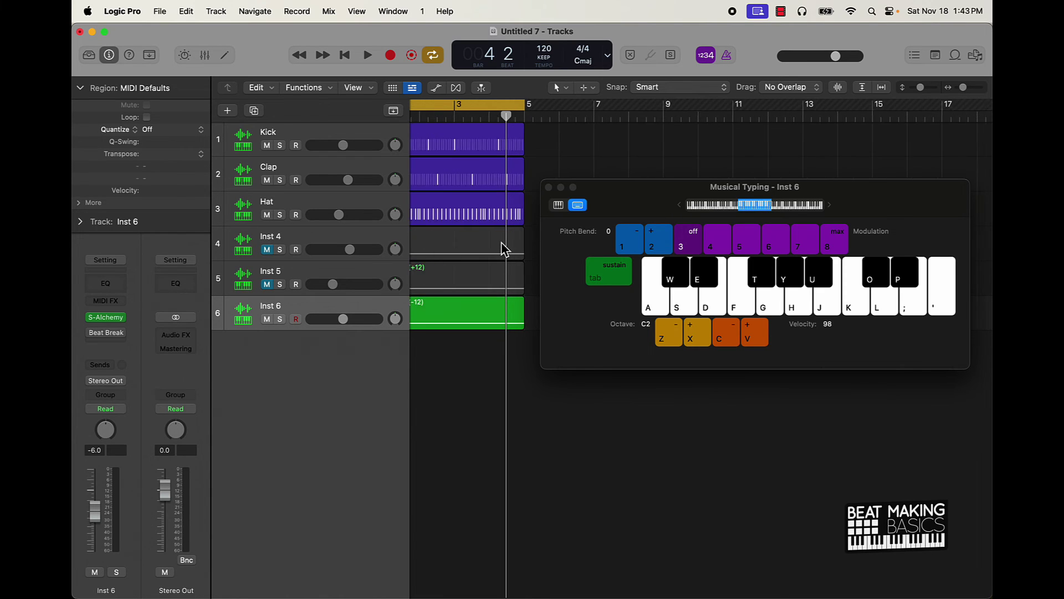
pyautogui.scroll(3, 501, 241)
pyautogui.moveTo(614, 195); pyautogui.dragTo(687, 159)
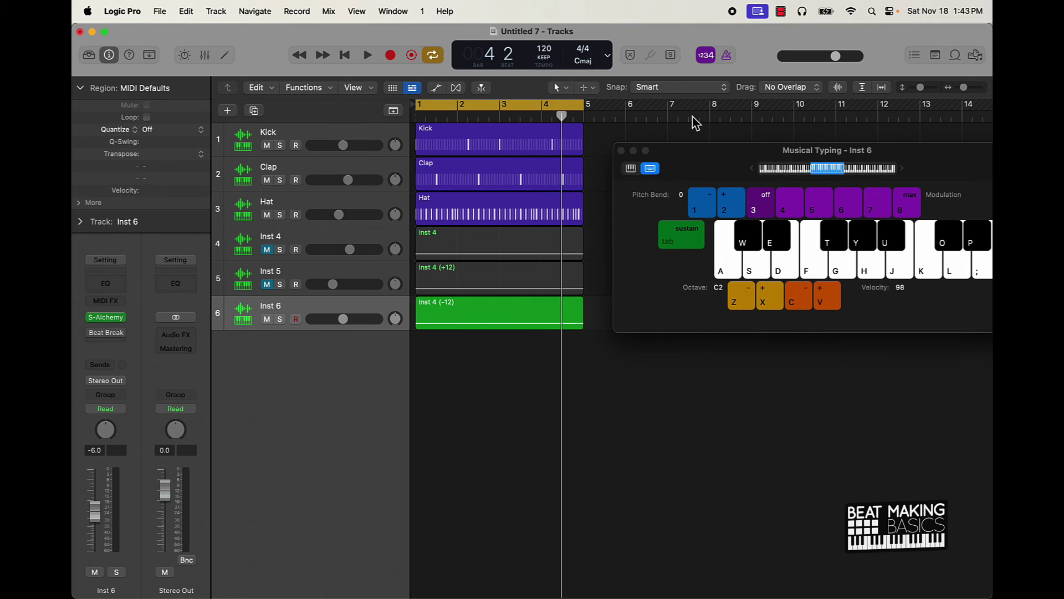